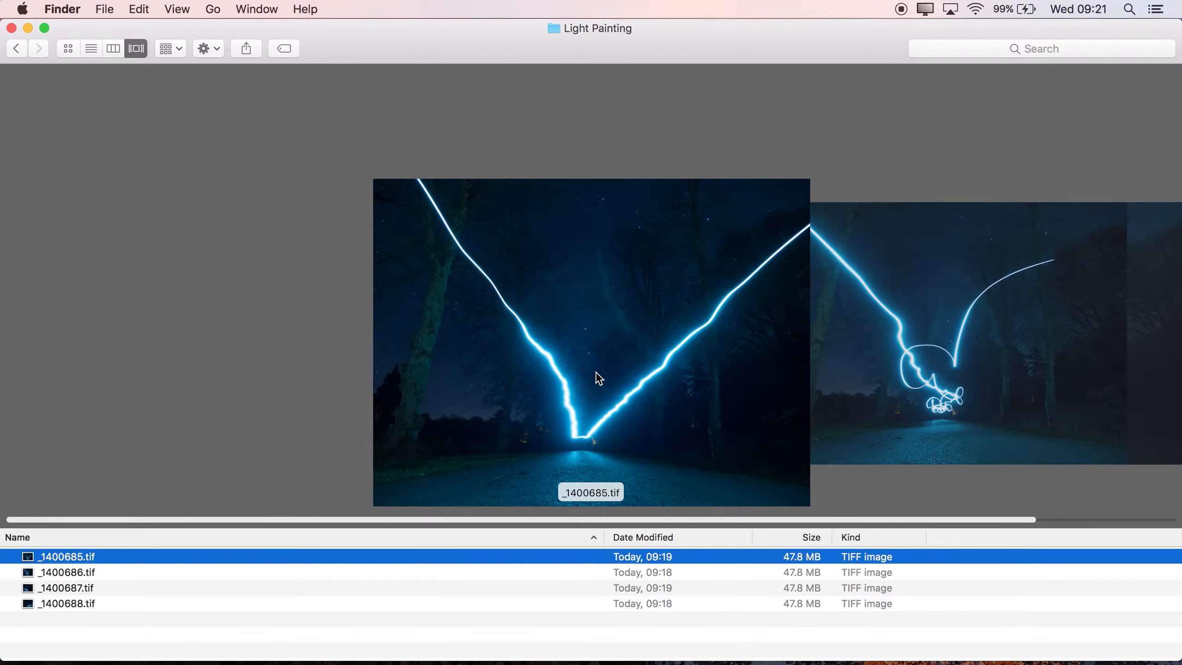
- Look through the four TIFF images in the Light Painting folder, viewing _1400686.tif in an enlarged preview
left_click(1020, 393)
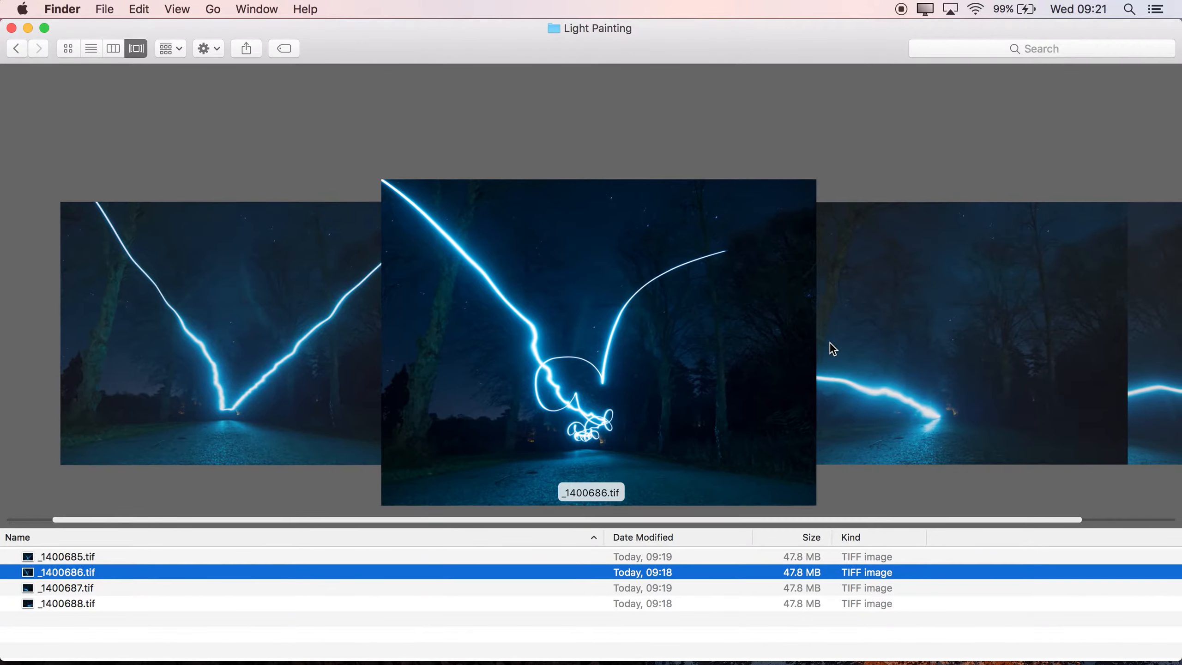
scroll(638, 352, "right", 2)
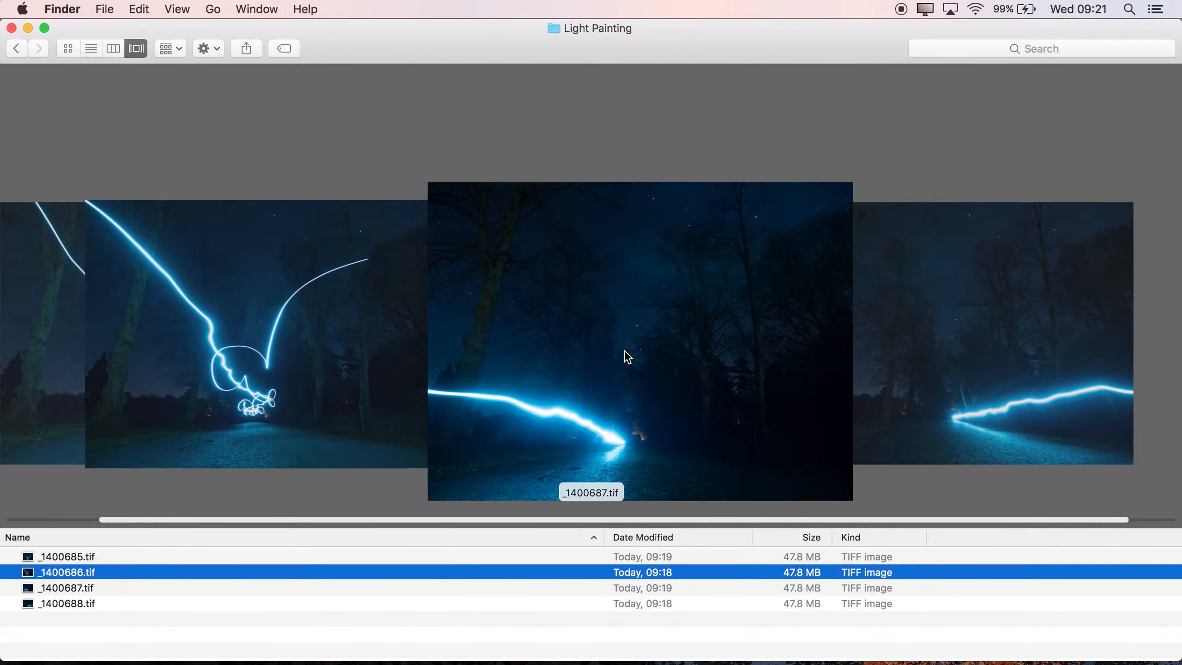
scroll(622, 352, "left", 2)
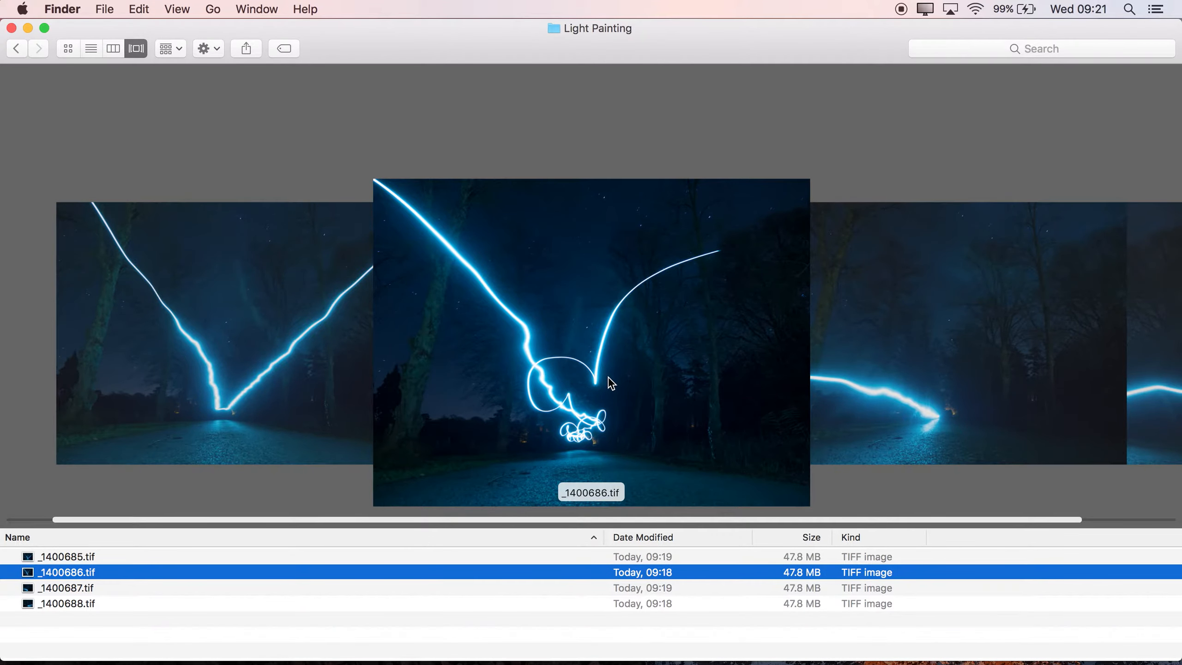
key("space")
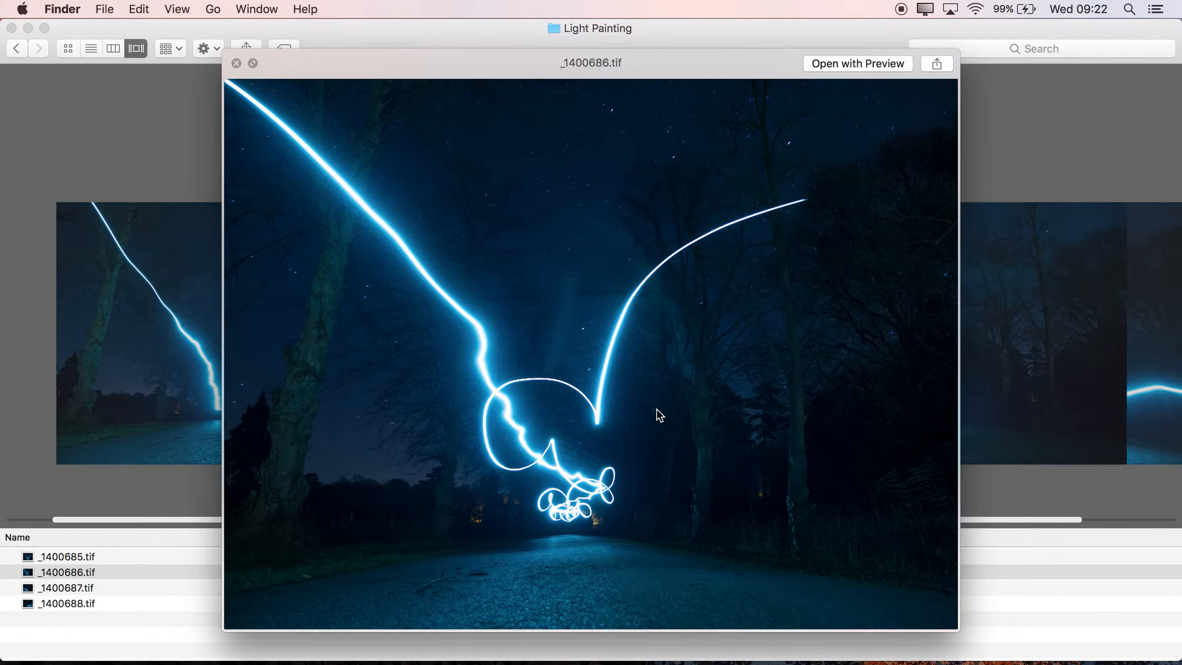
key("space")
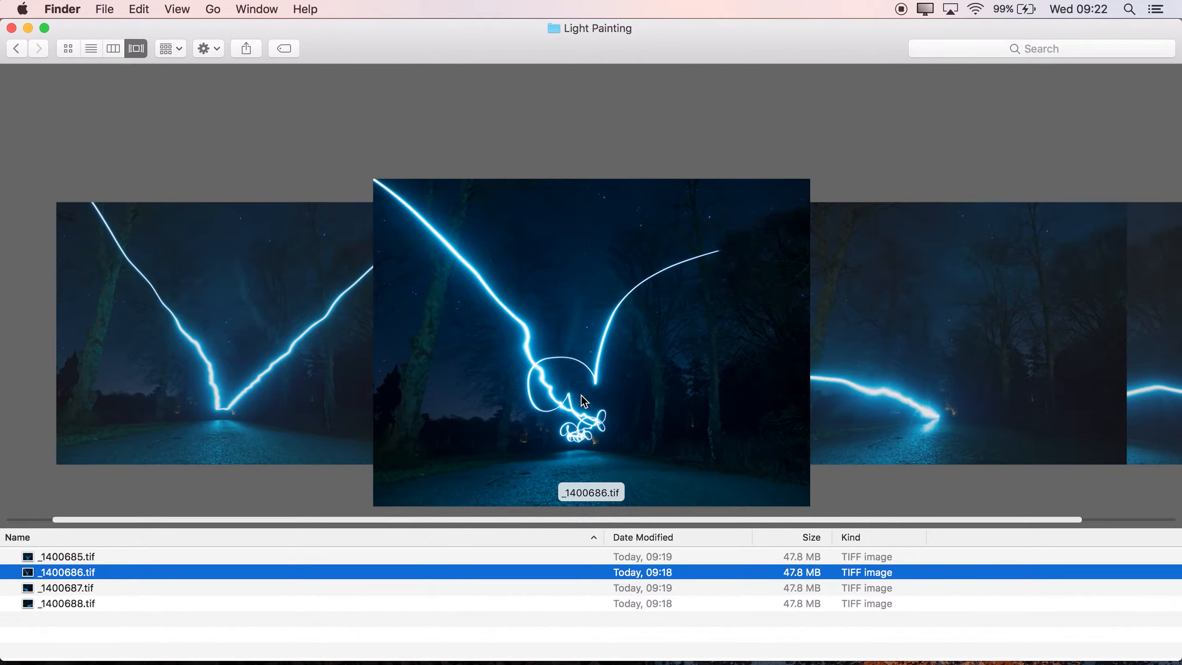
scroll(575, 407, "right", 2)
scroll(670, 409, "right", 1)
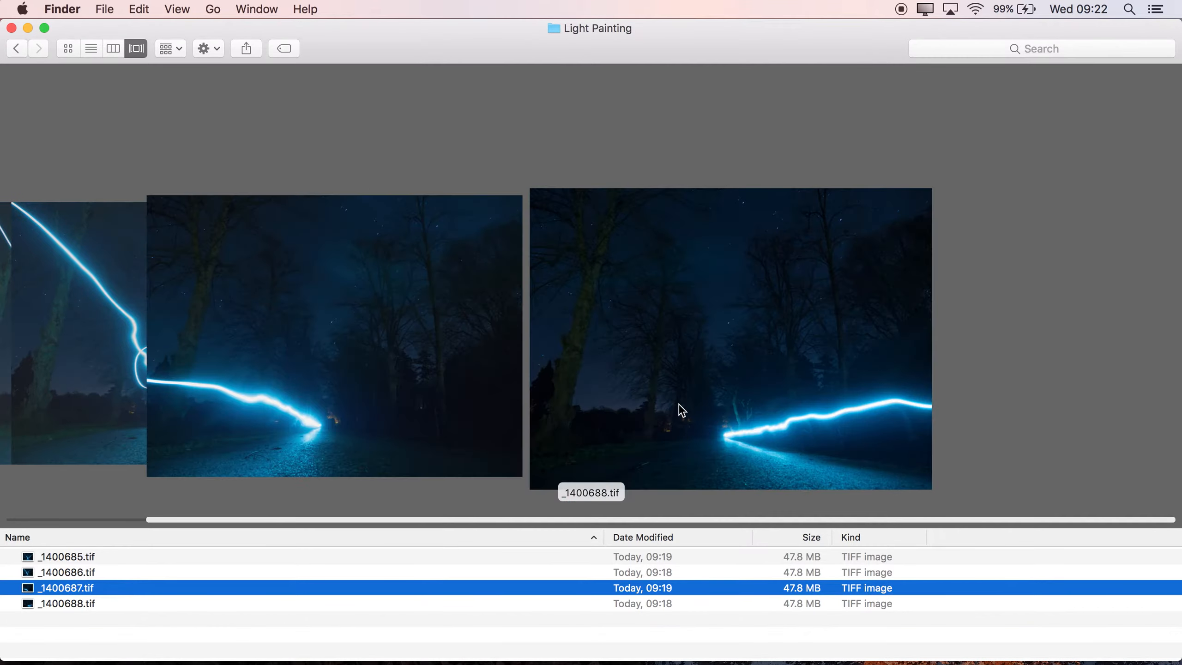
scroll(602, 427, "left", 2)
scroll(602, 427, "left", 2)
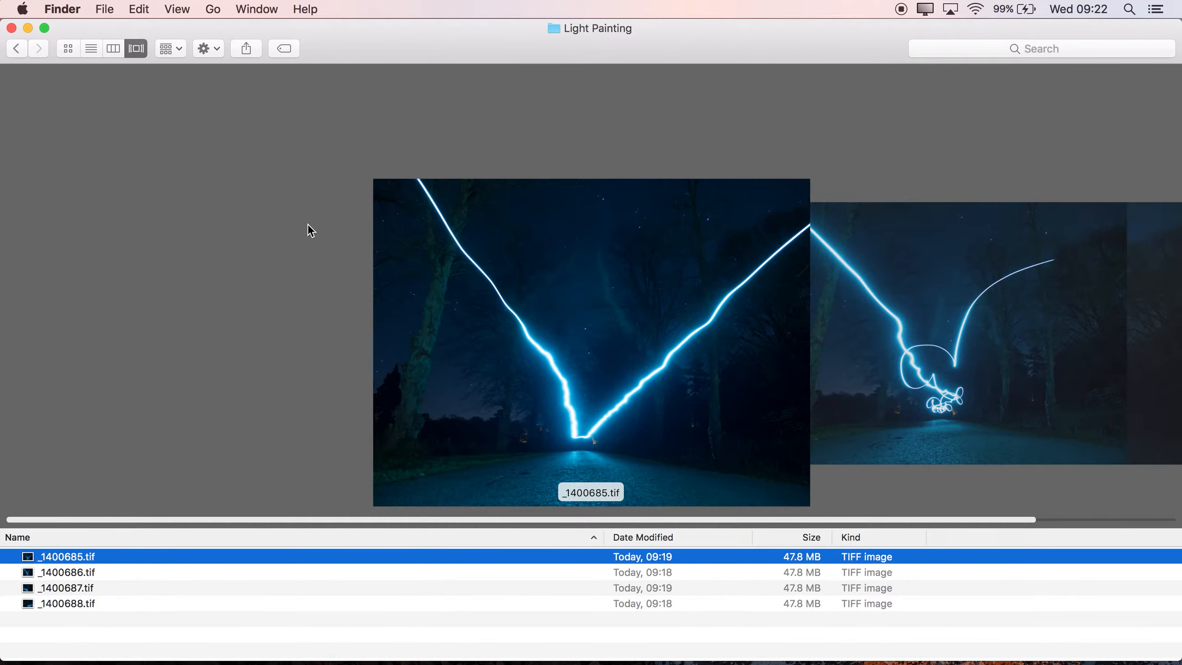
- Switch to Affinity Photo and create a new aligned stack from _1400685.tif, _1400686.tif, _1400687.tif and _1400688.tif in the Light Painting folder
key("ctrl+Right")
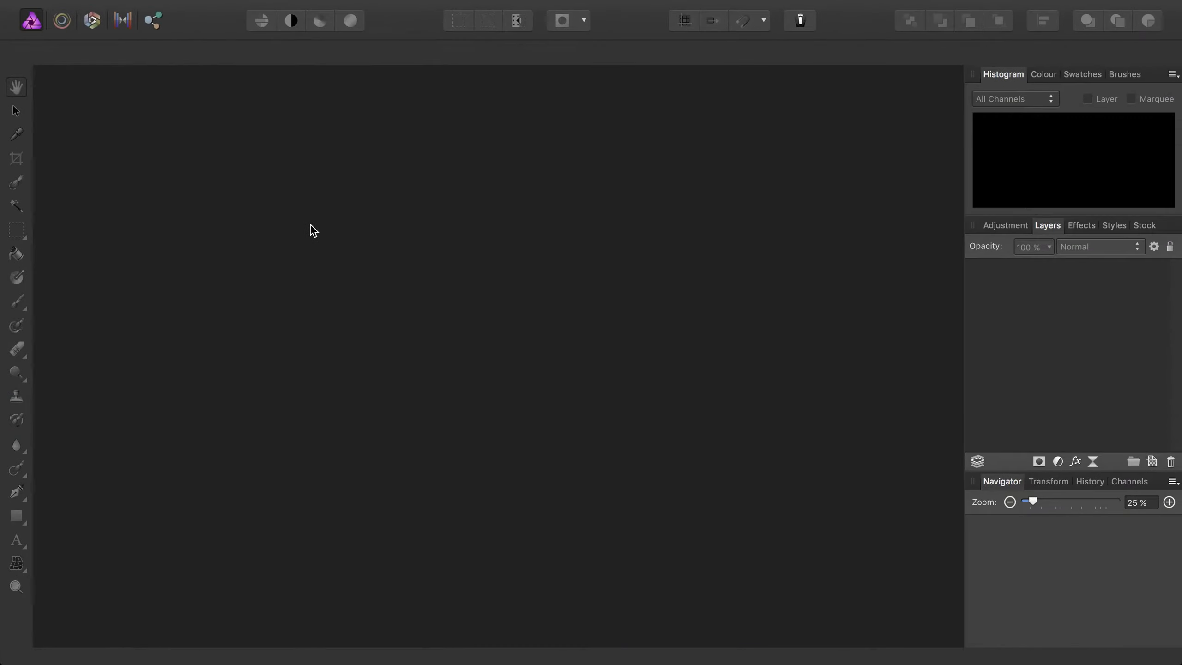
left_click(179, 9)
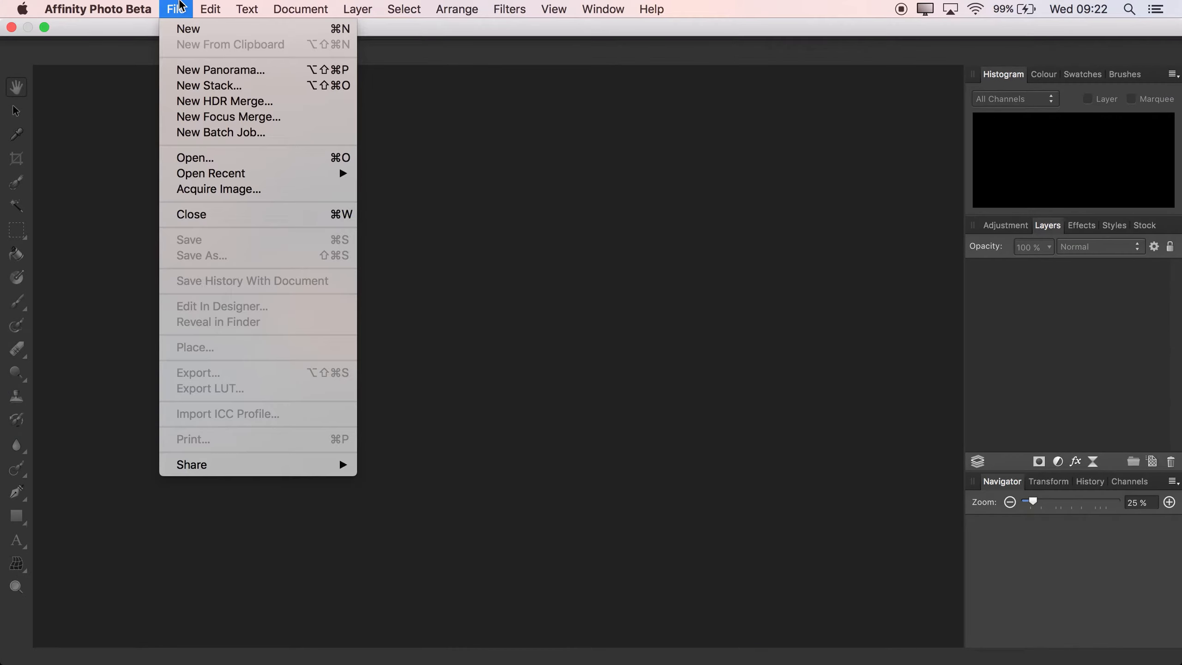
left_click(200, 85)
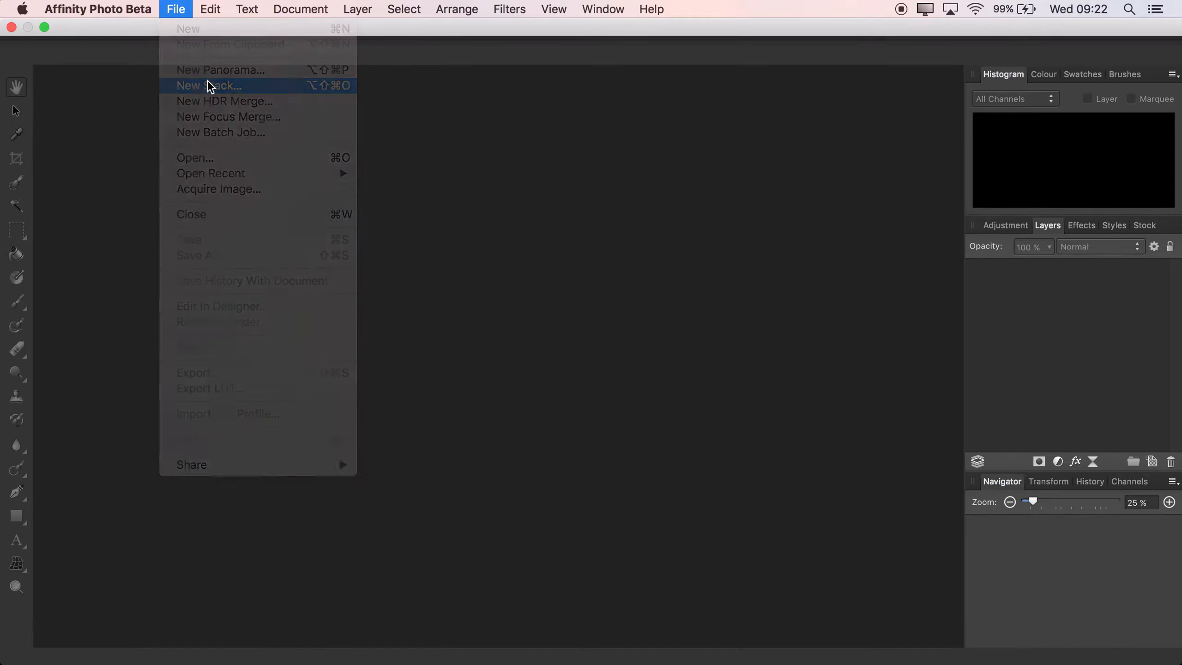
left_click(693, 342)
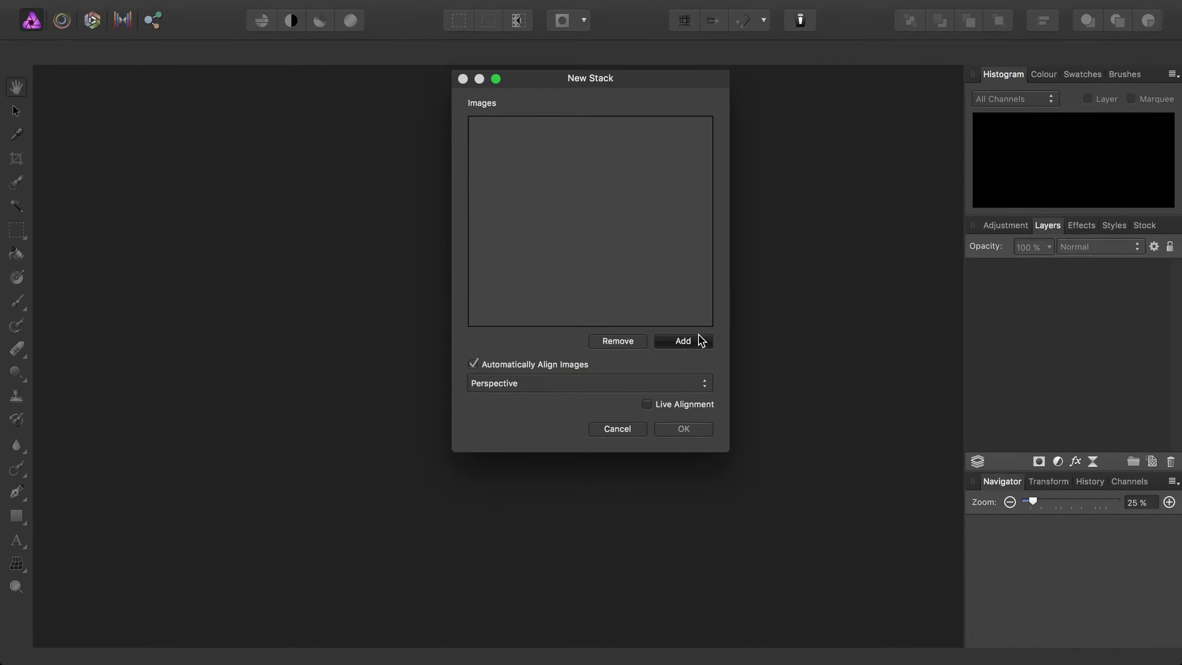
left_click_drag(733, 228, 608, 79)
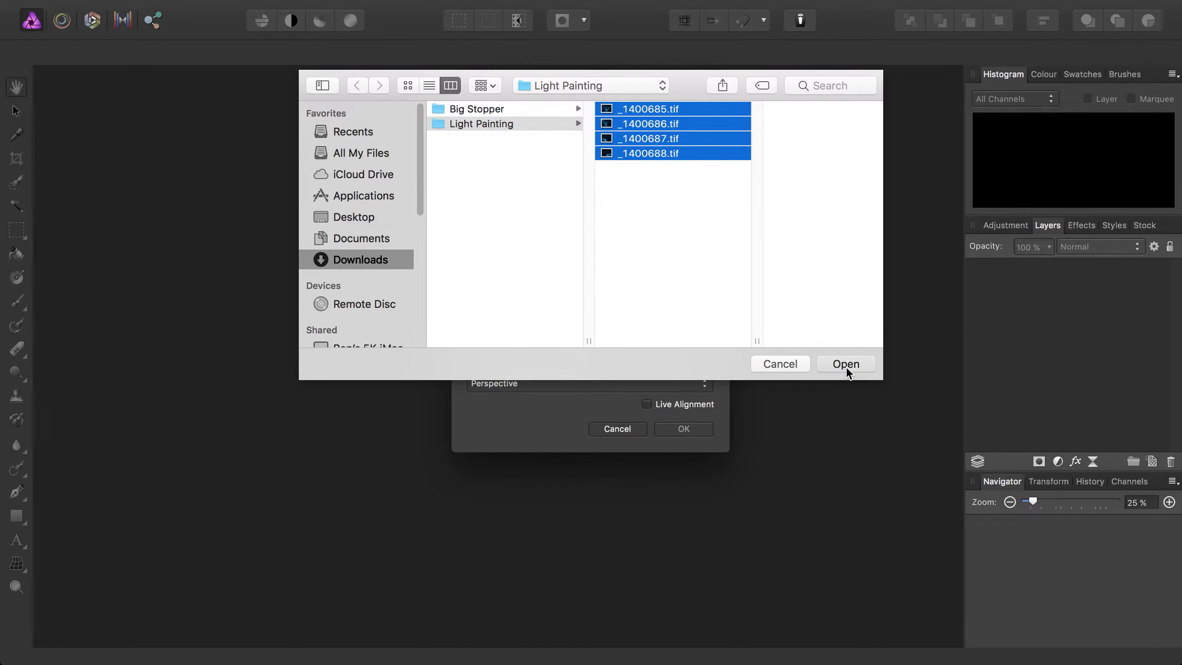
left_click(846, 366)
left_click(700, 433)
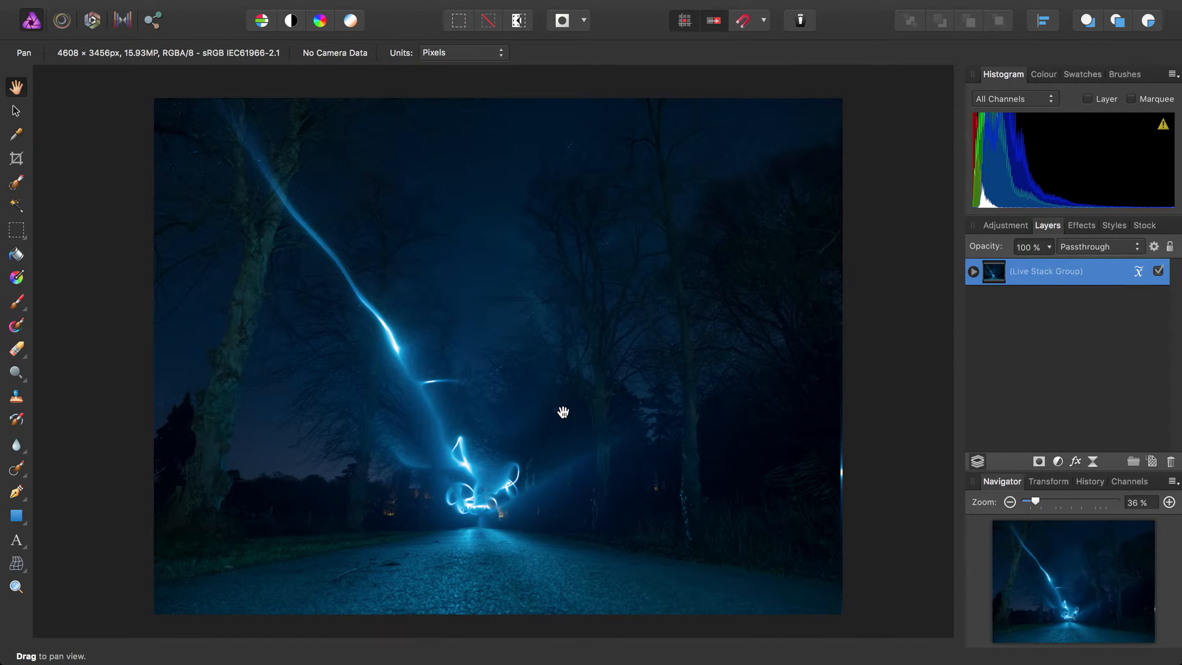
- Expand the live stack group to show its image layers and set its stack operator to Maximum
left_click(974, 272)
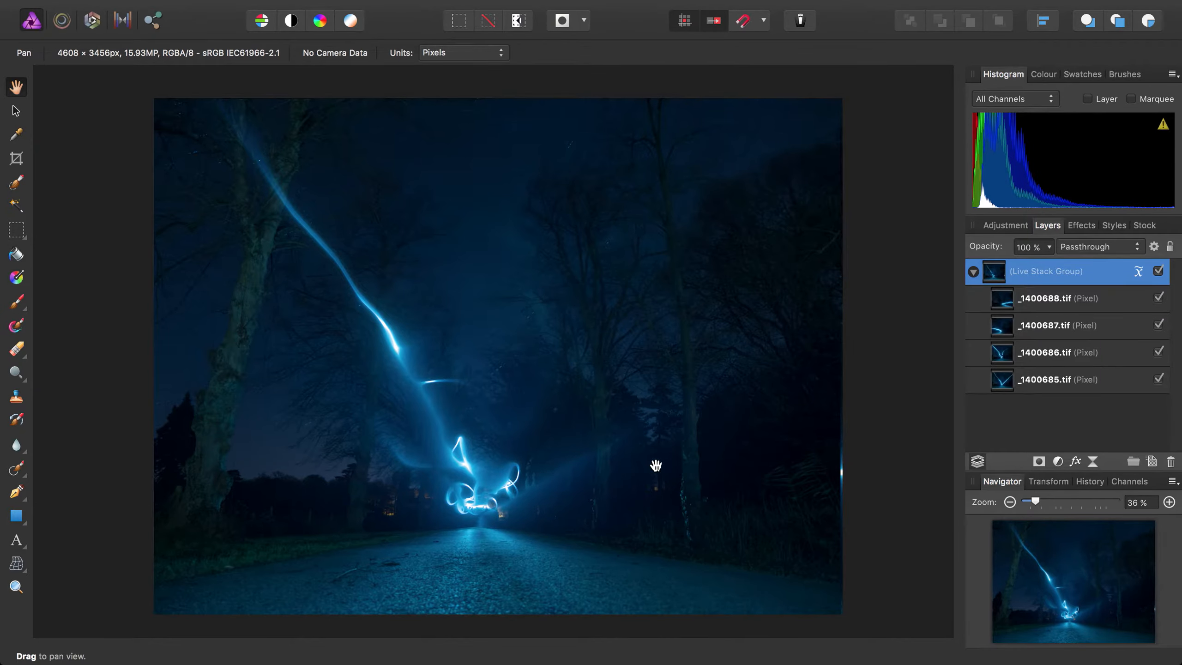
left_click(1140, 272)
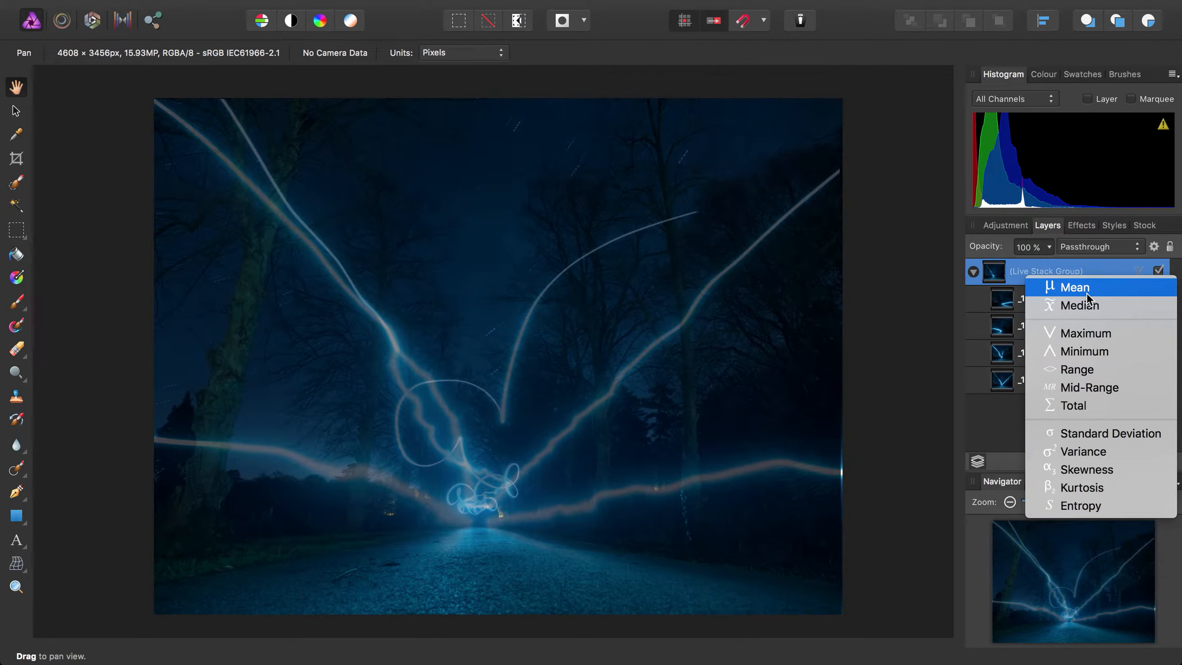
left_click(1086, 336)
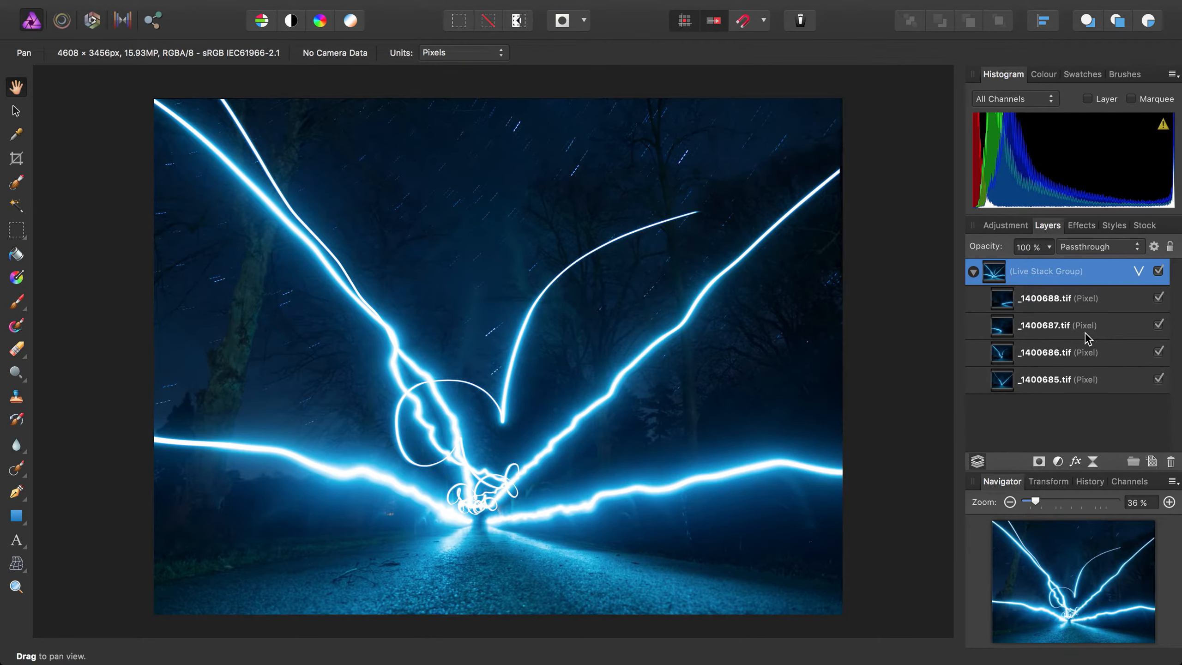
- Examine the light trails, road and star trails in the combined image up close
scroll(457, 290, "up", 5)
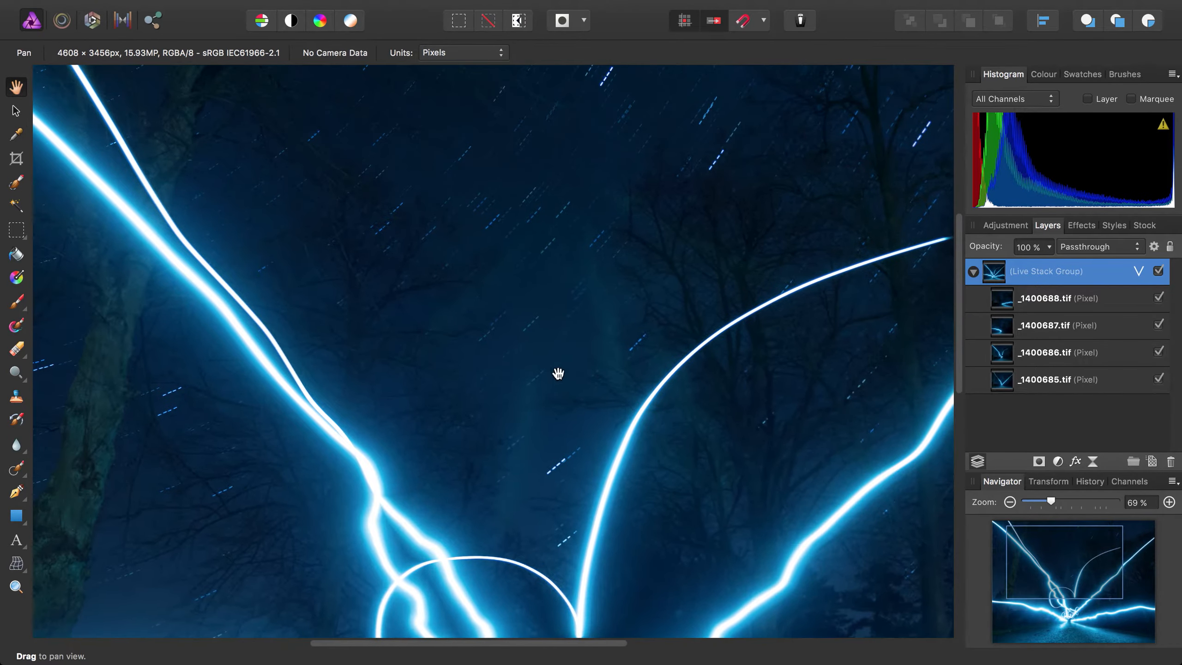
left_click_drag(501, 437, 617, 222)
left_click_drag(646, 485, 626, 362)
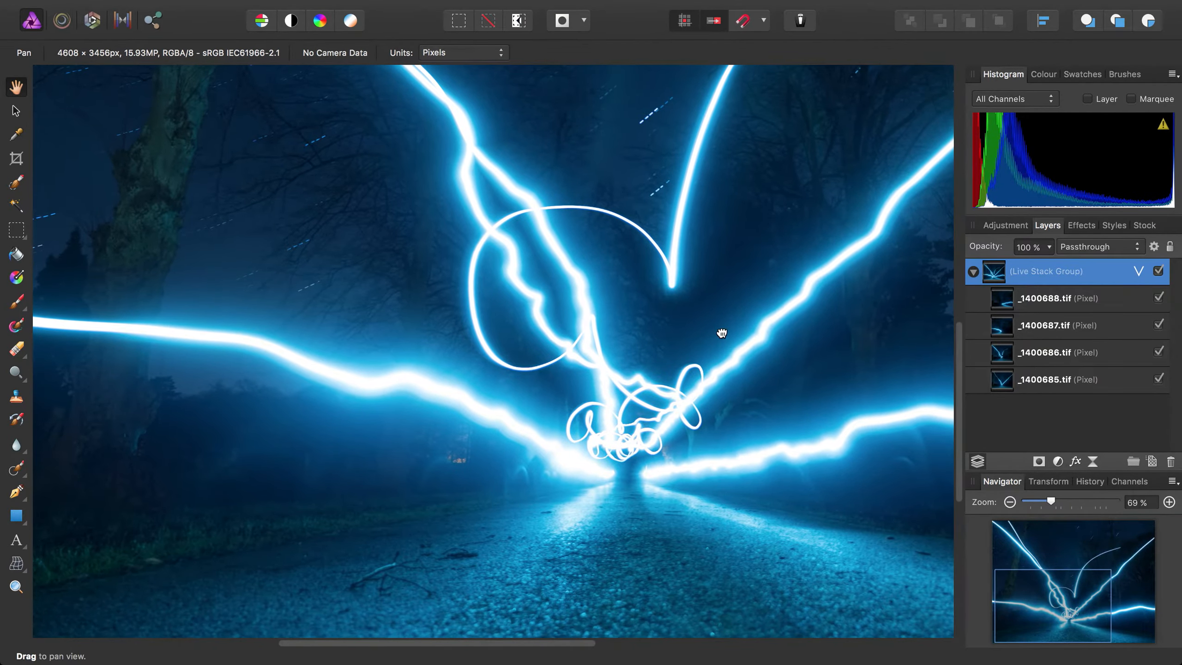
left_click_drag(722, 332, 506, 552)
left_click_drag(481, 376, 549, 537)
left_click_drag(442, 324, 577, 439)
left_click_drag(458, 353, 502, 396)
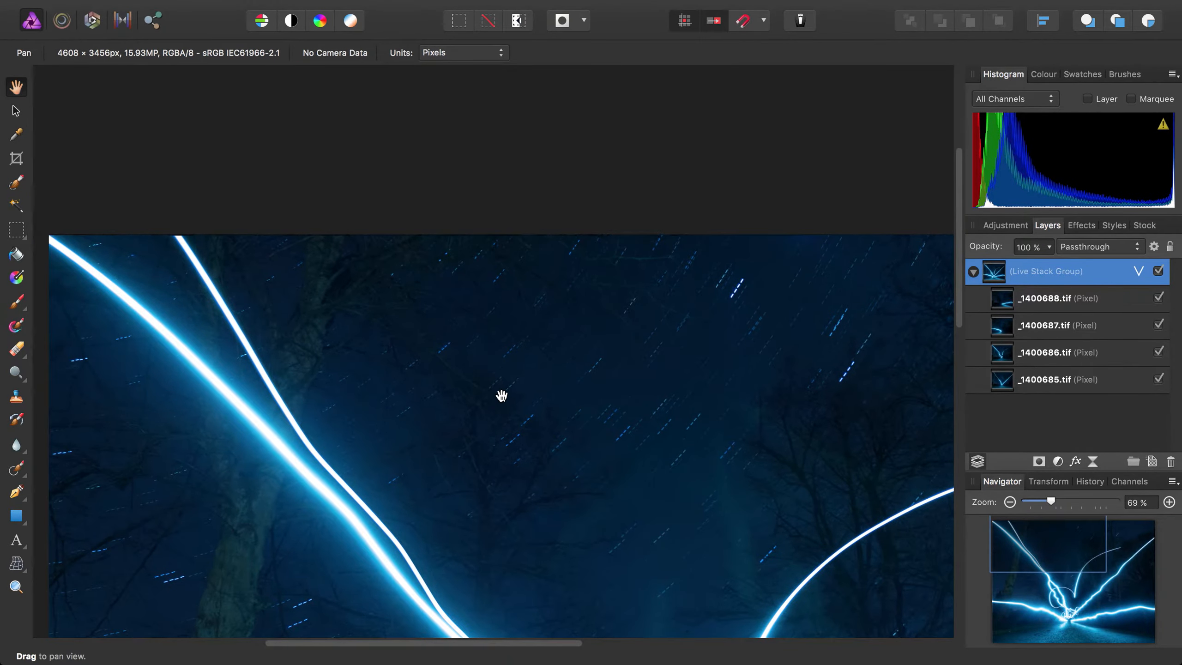
scroll(586, 354, "up", 1)
scroll(591, 350, "up", 2)
left_click_drag(676, 417, 464, 347)
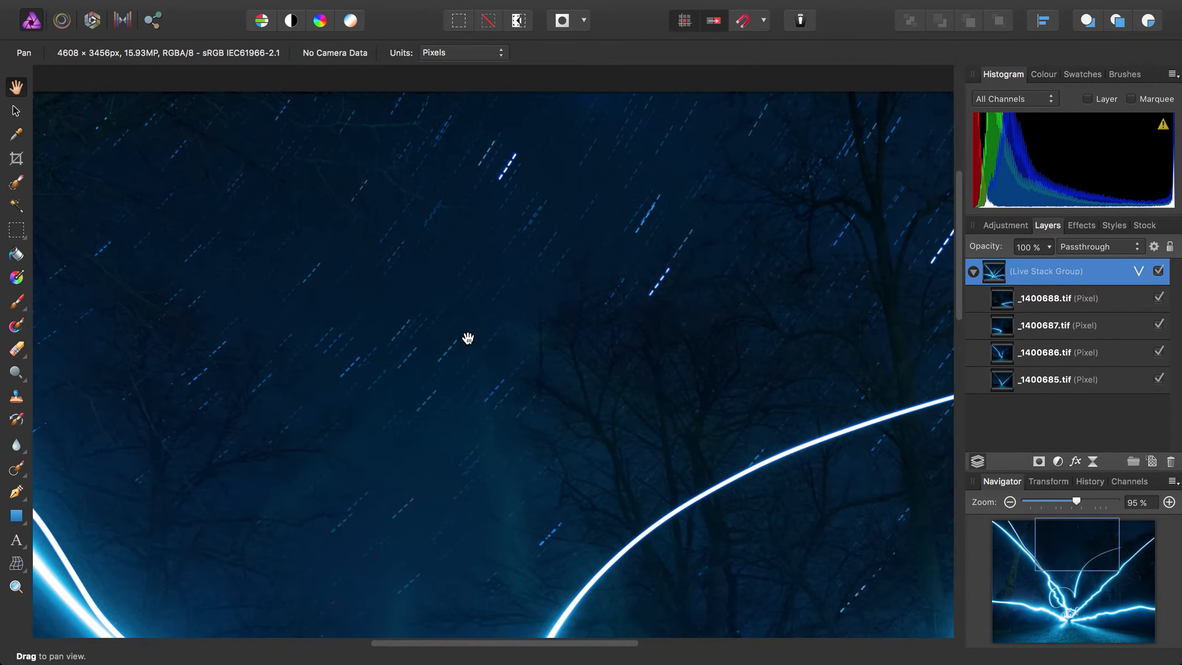
left_click_drag(588, 427, 481, 381)
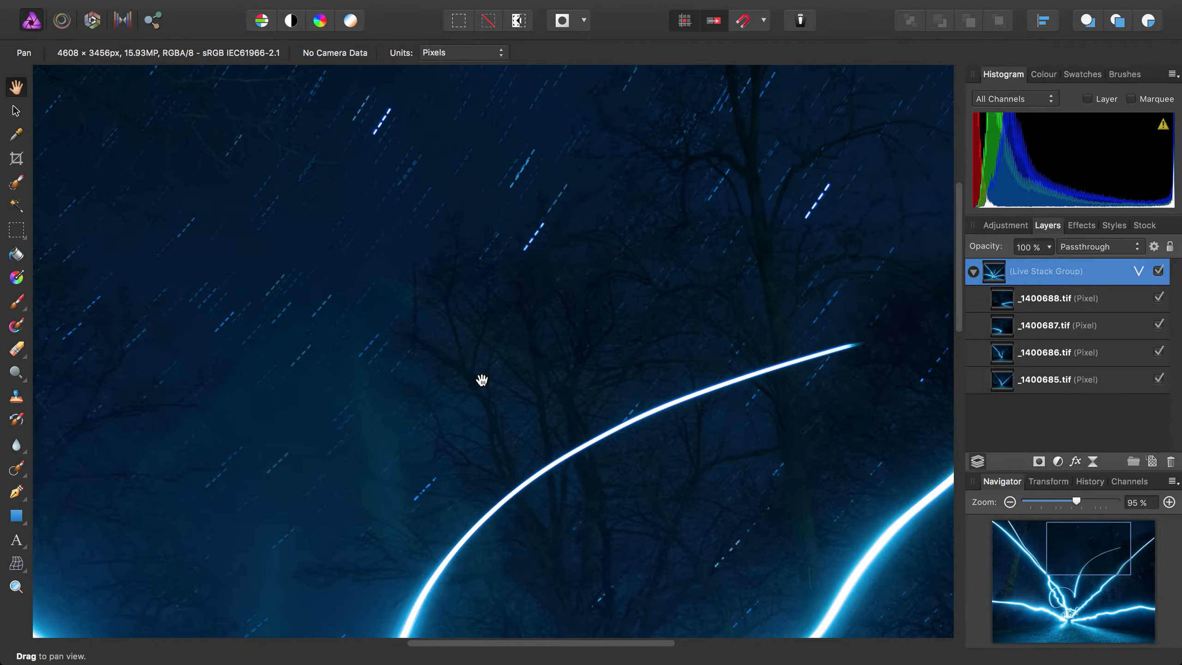
key("super+0")
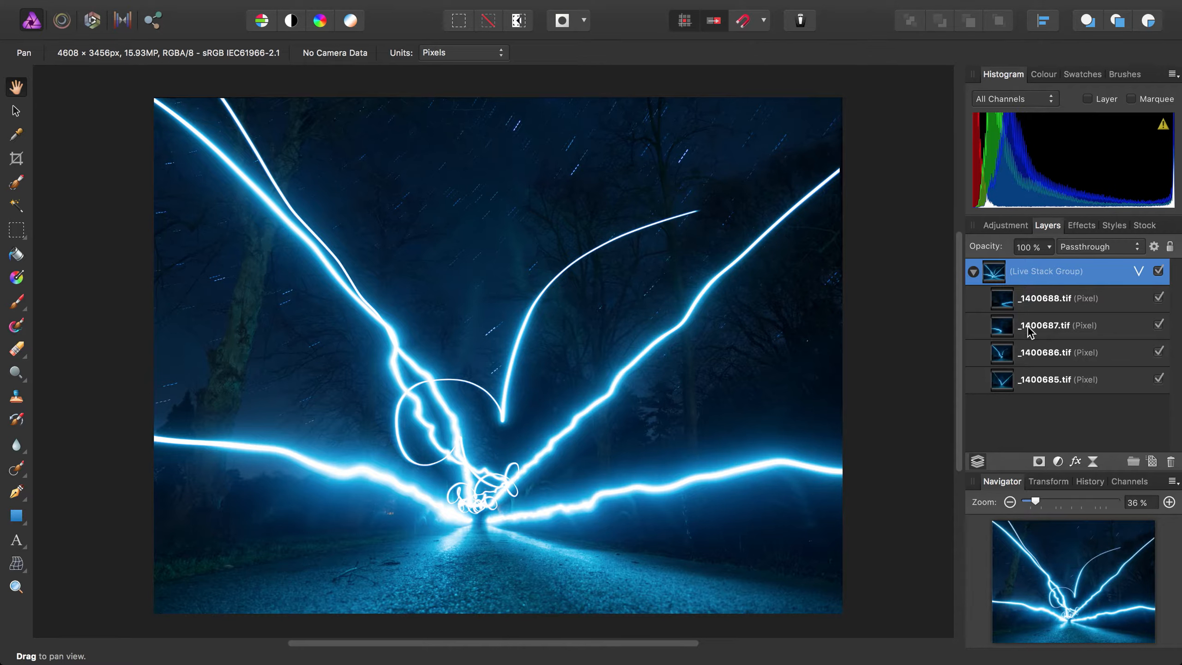
- Ungroup the live stack group and set the blend mode of all four image layers to Screen
mouse_move(708, 4)
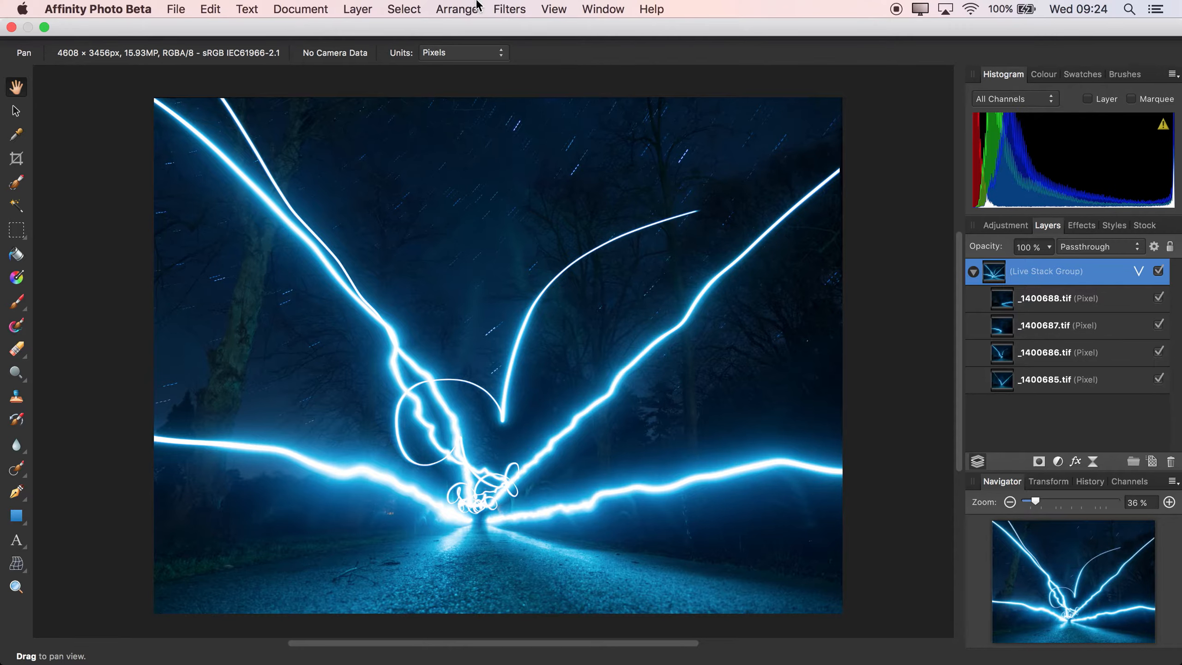
left_click(470, 9)
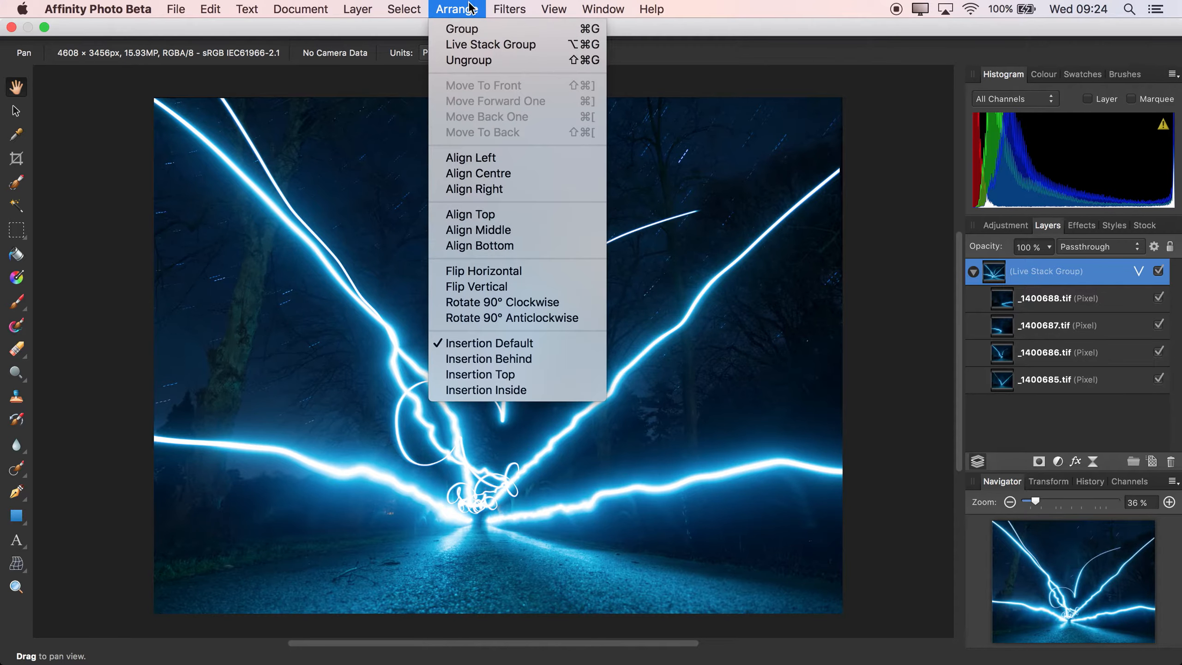
left_click(470, 59)
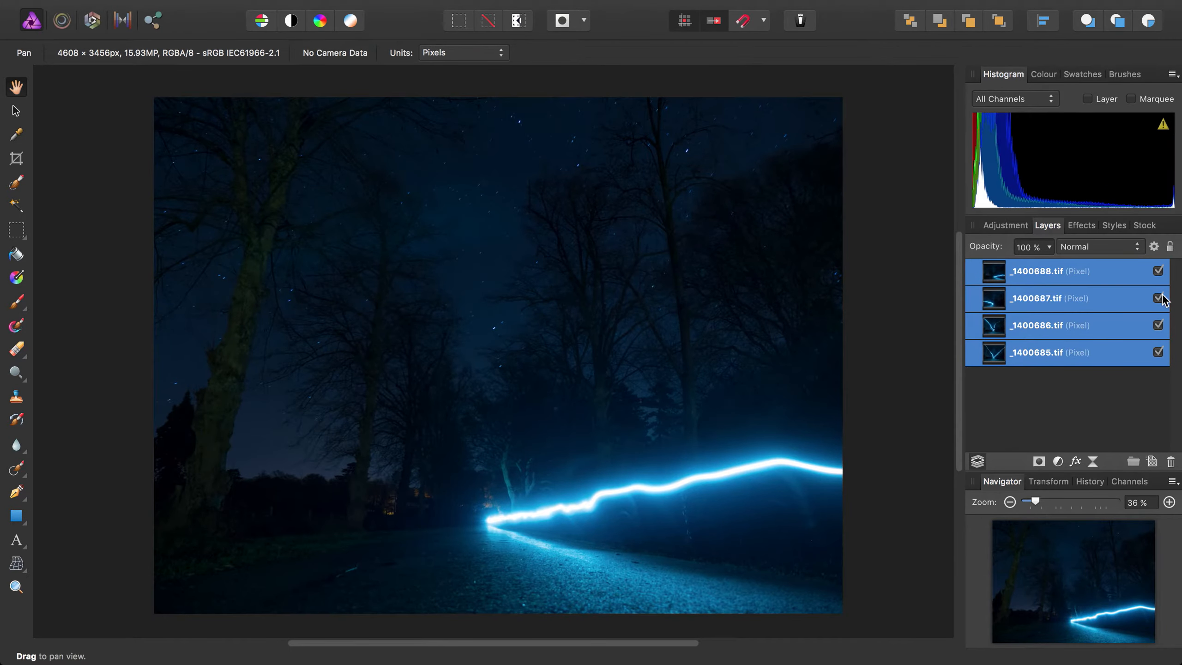
left_click(1136, 251)
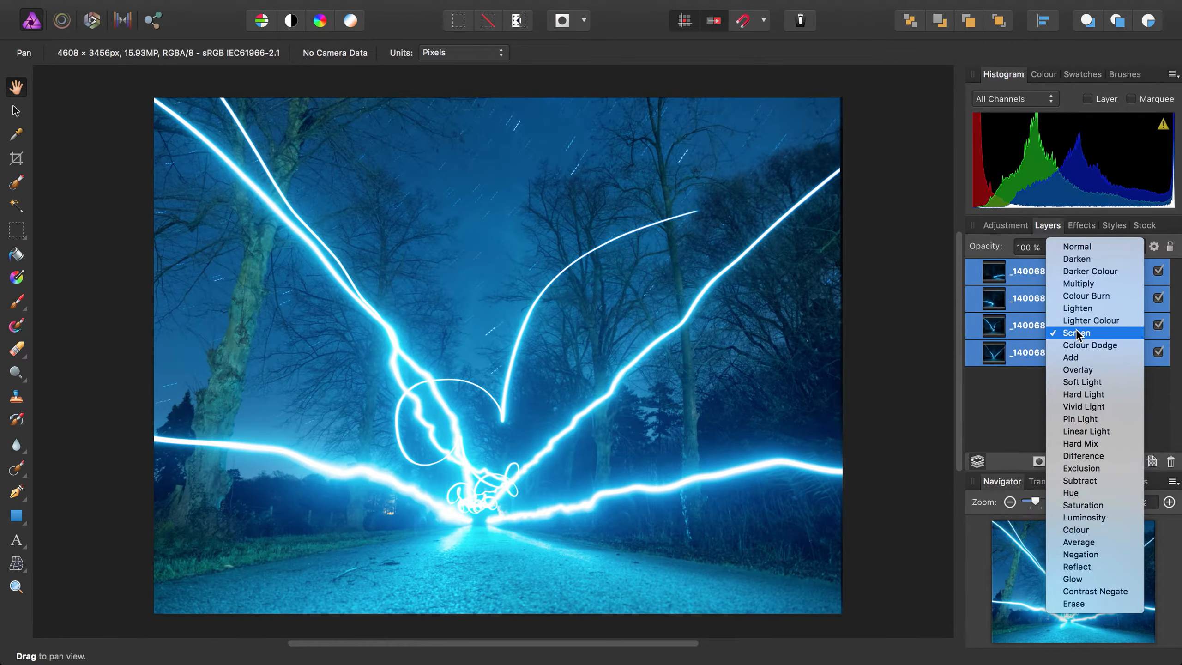
left_click(1076, 334)
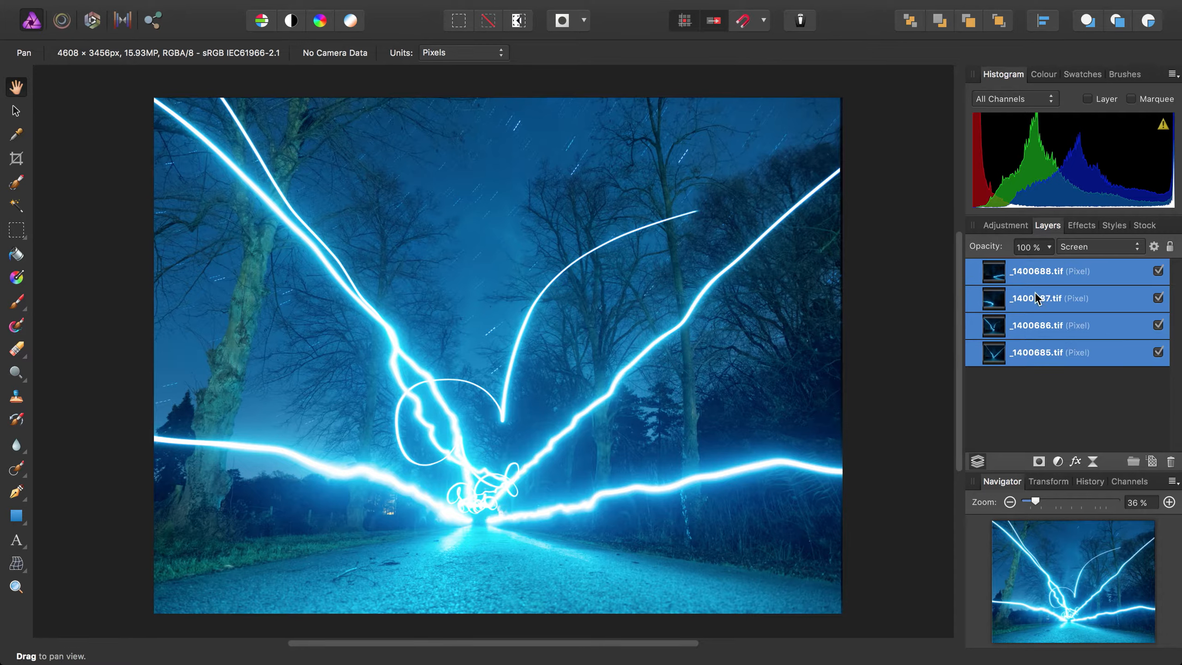
- Combine the four image layers into a live stack group and set its operator to Maximum
mouse_move(558, 7)
left_click(457, 9)
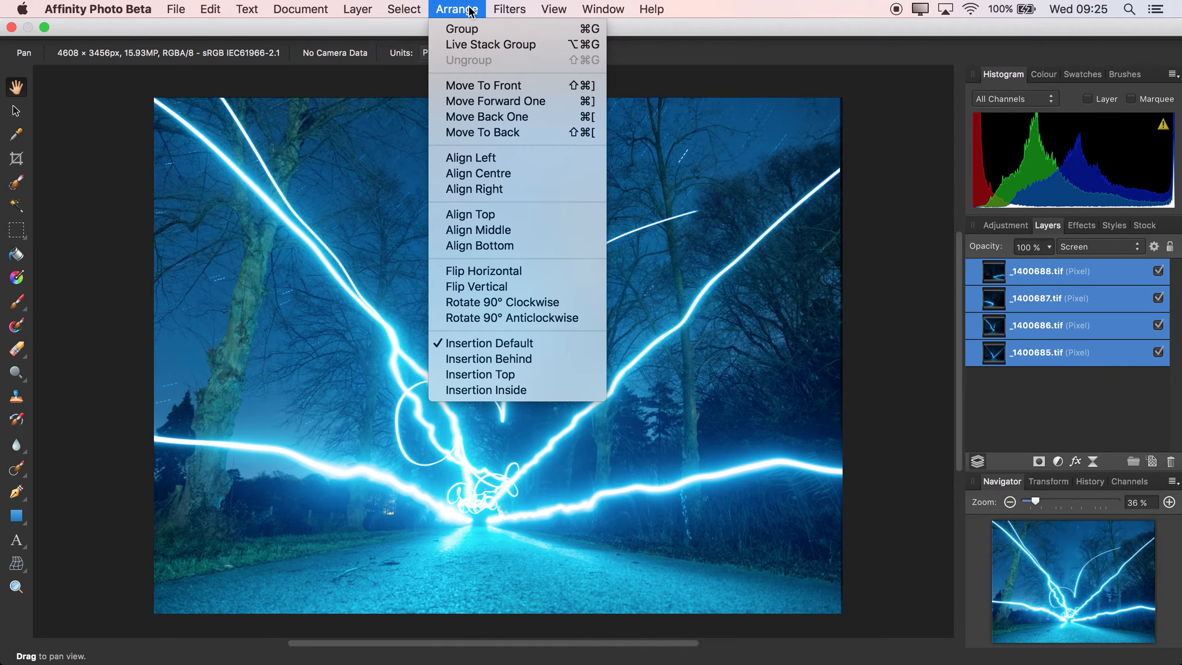
left_click(468, 44)
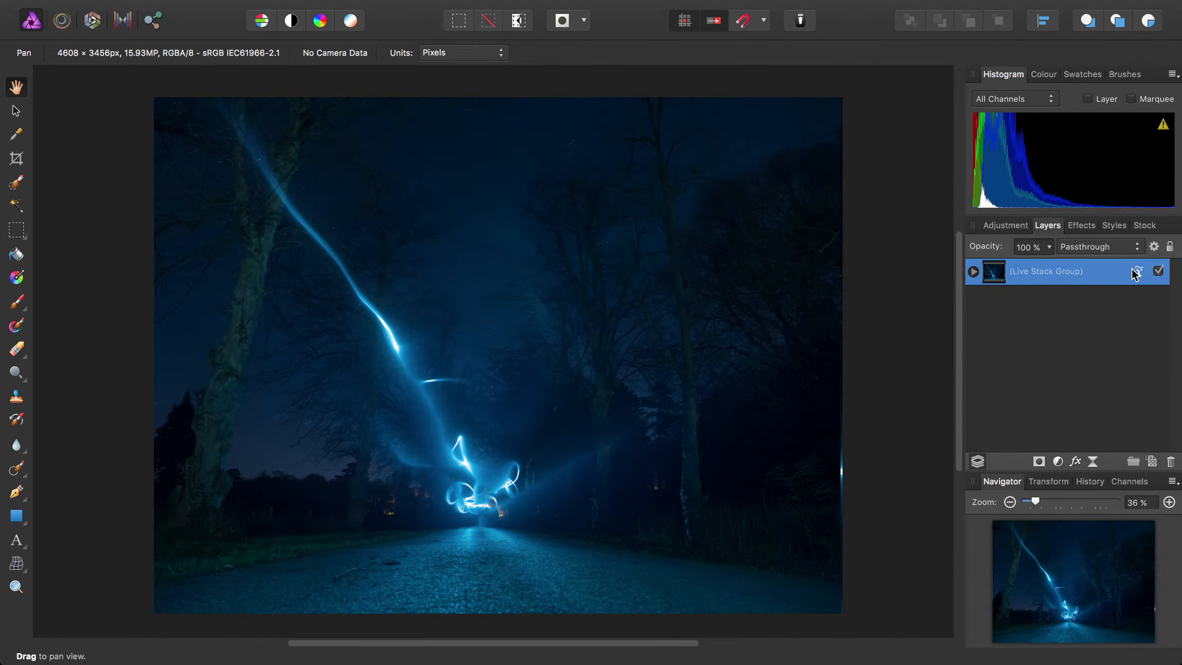
left_click(1135, 271)
left_click(1087, 339)
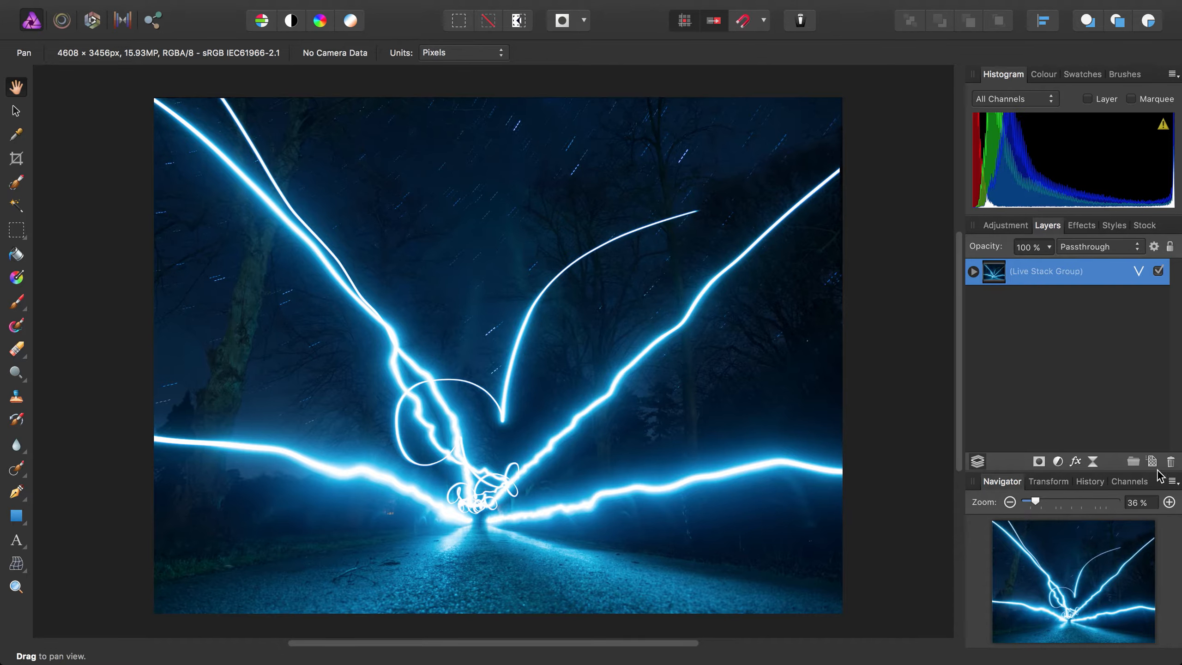
- Add a new pixel layer above the live stack group with Overlay blend mode and 50 % opacity
left_click(1151, 461)
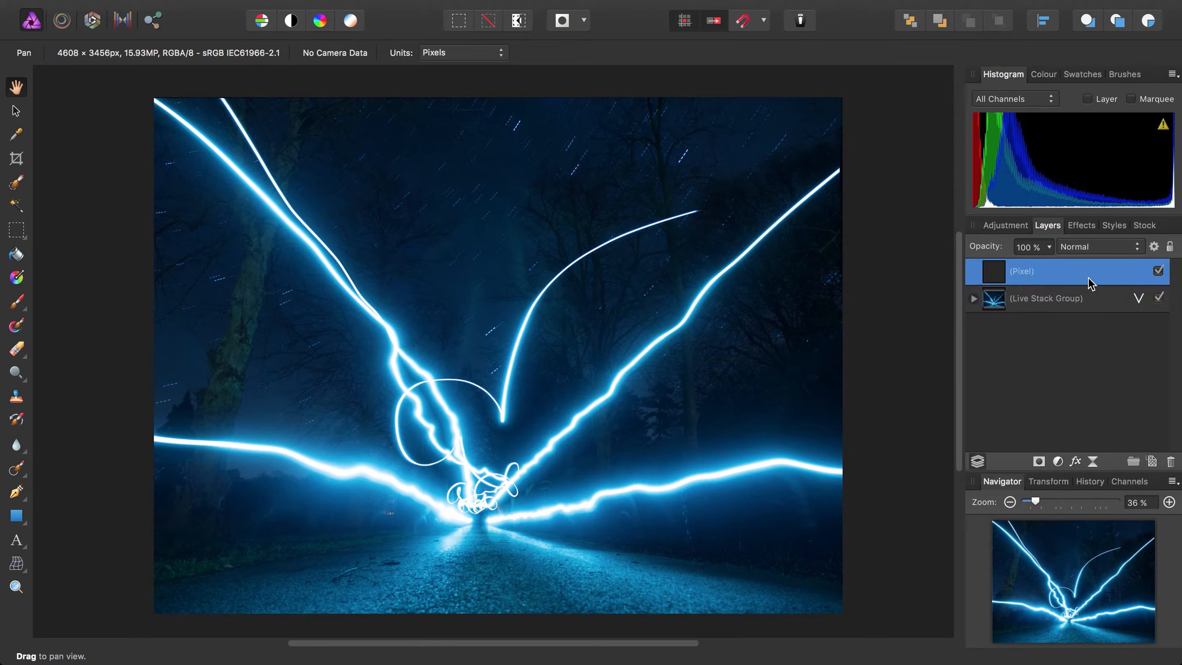
left_click(1100, 251)
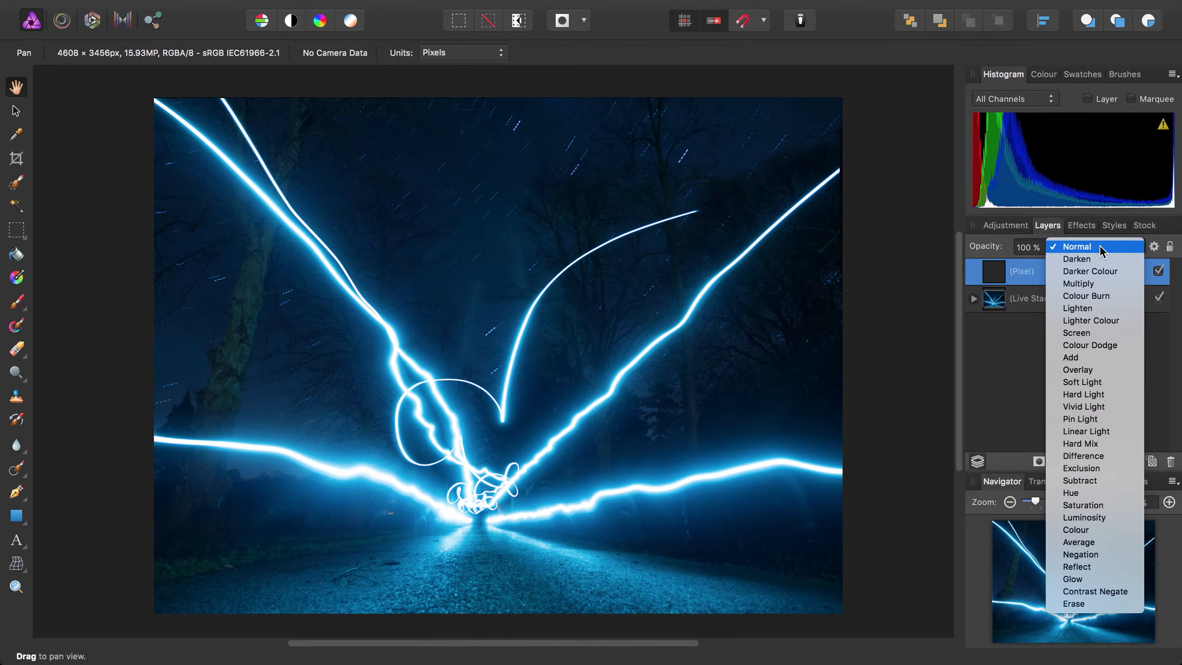
left_click(1088, 371)
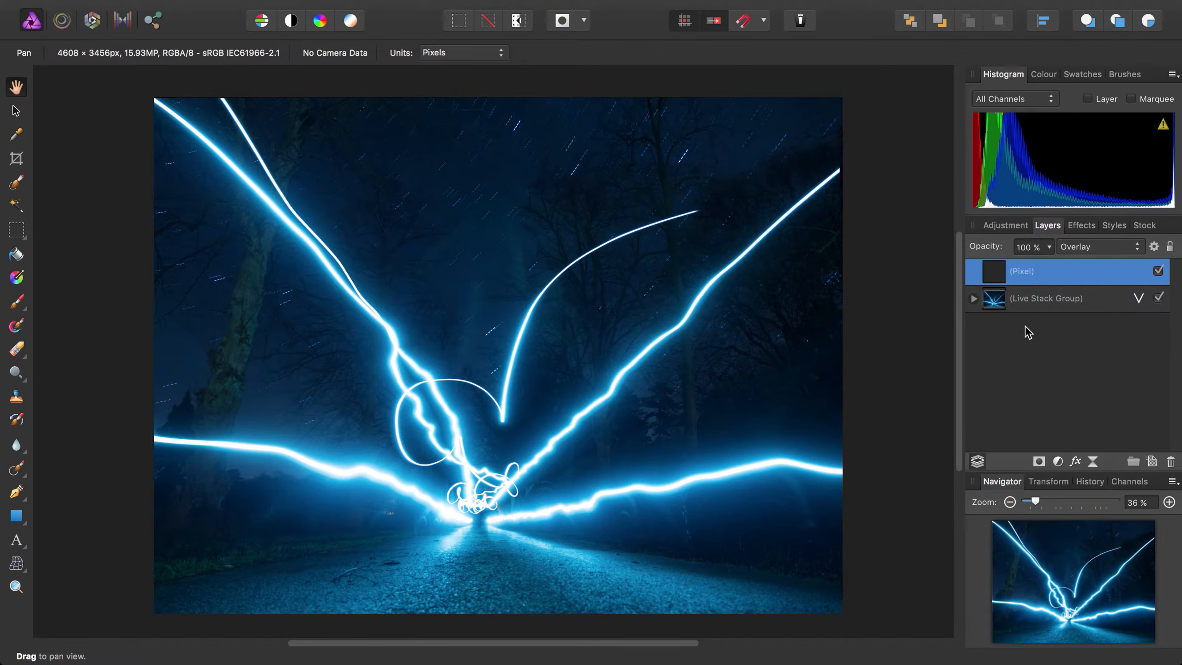
left_click(1049, 246)
left_click_drag(1051, 267, 982, 278)
- Set up the Paint Brush Tool with a 300 px width and 0 % hardness
left_click_drag(16, 307, 83, 308)
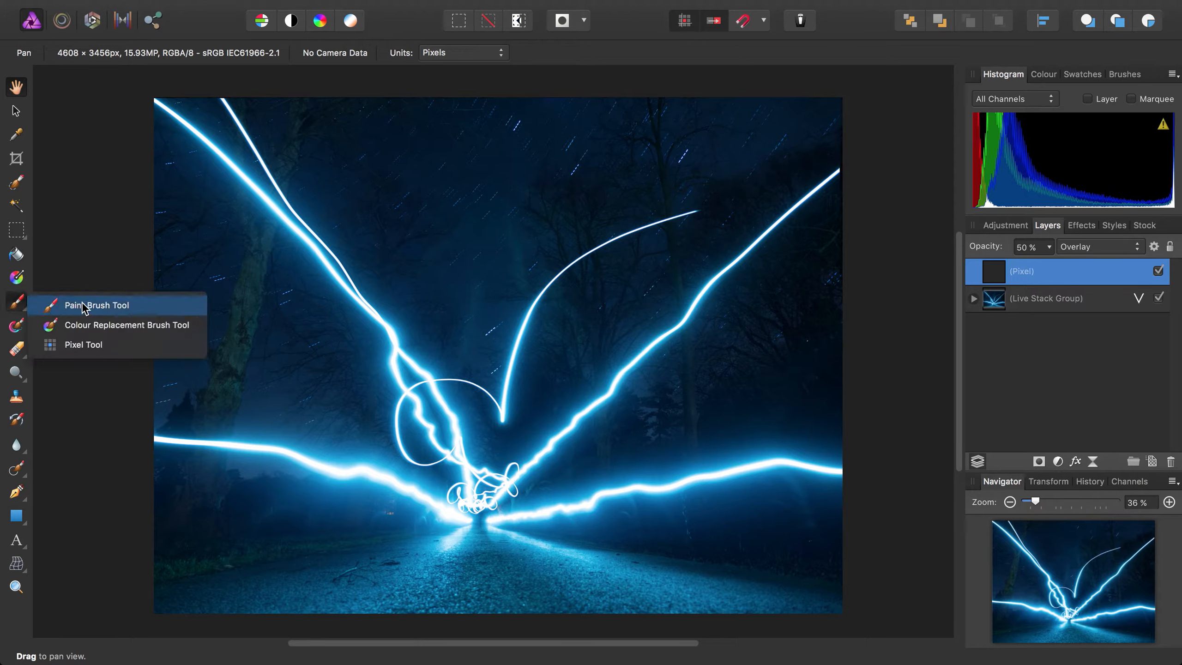
left_click(108, 306)
left_click(95, 52)
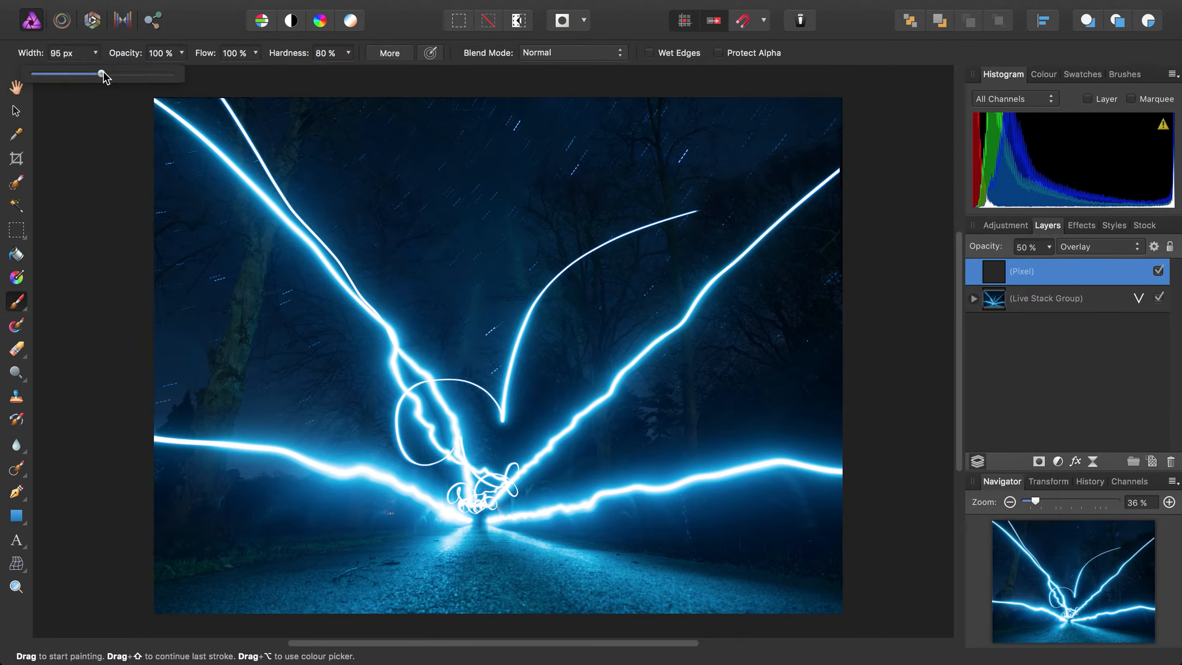
left_click_drag(103, 76, 127, 78)
left_click_drag(372, 437, 401, 399)
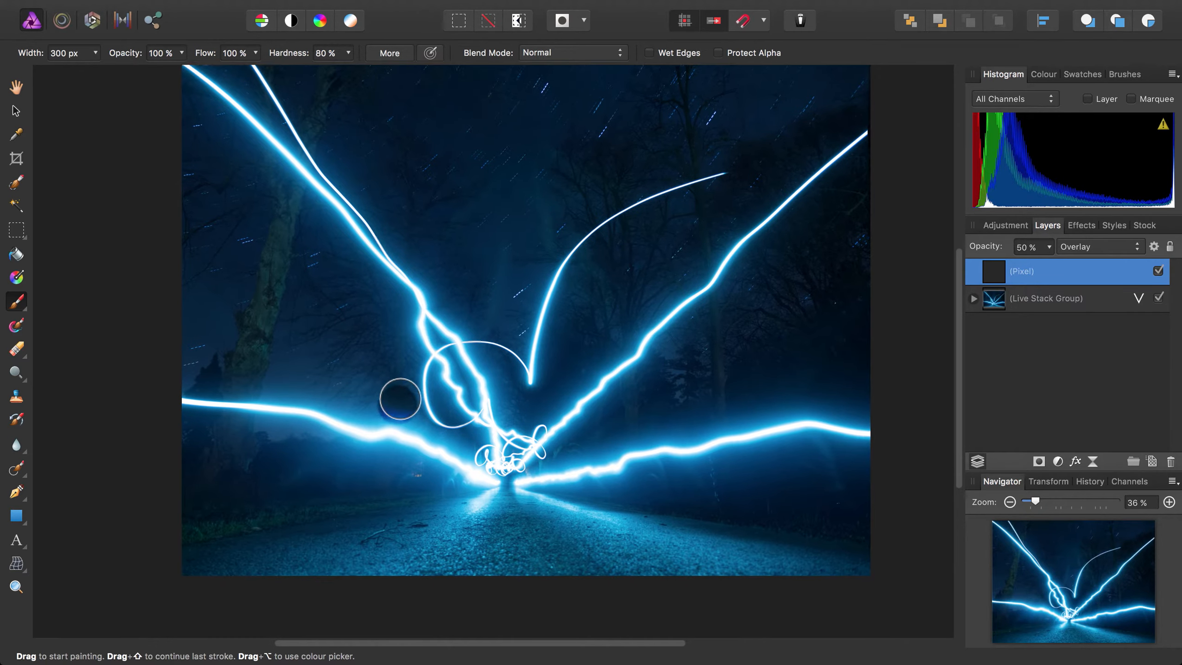
scroll(335, 443, "up", 5)
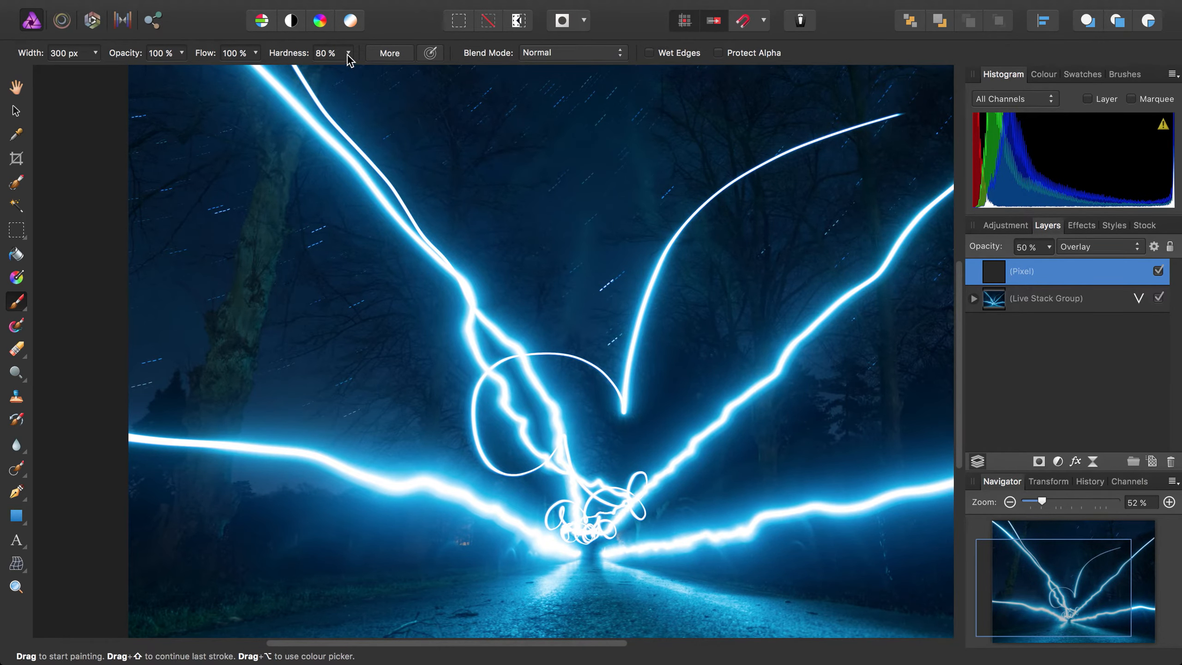
left_click(348, 53)
left_click_drag(343, 74, 232, 74)
- Sample a blue brush colour from the glow above the lower right light trail
mouse_move(352, 461)
left_mouse_down()
mouse_move(422, 396)
mouse_move(474, 413)
left_mouse_up()
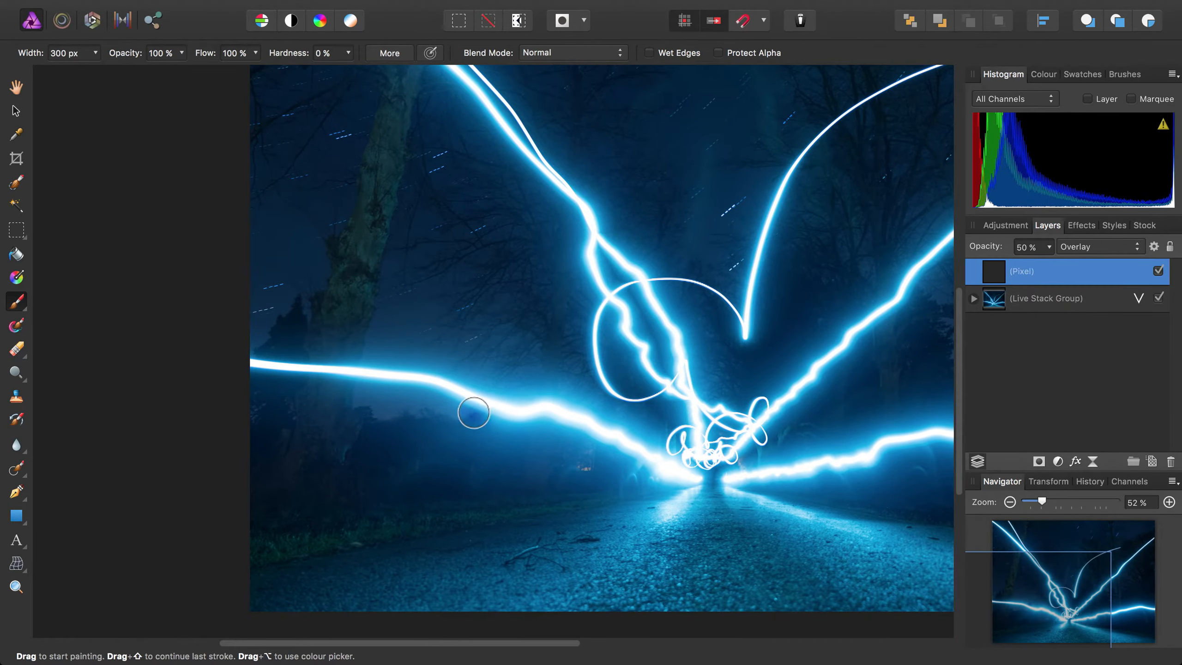
scroll(452, 411, "up", 6)
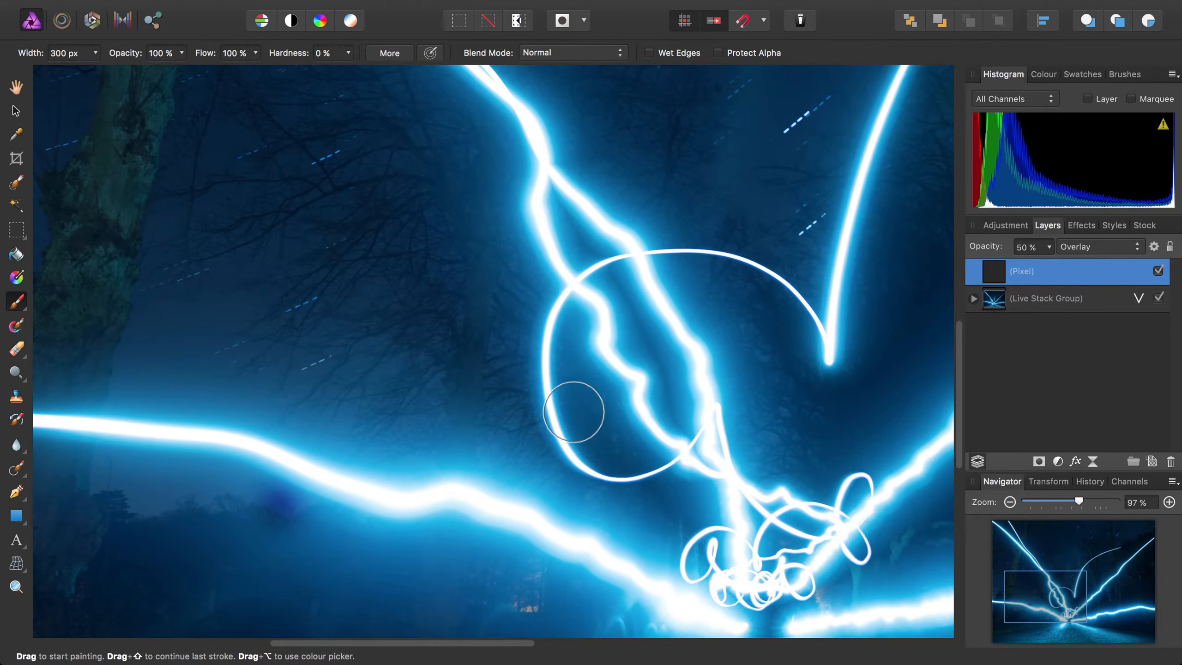
scroll(574, 412, "right", 14)
scroll(472, 426, "down", 4)
scroll(579, 374, "up", 3)
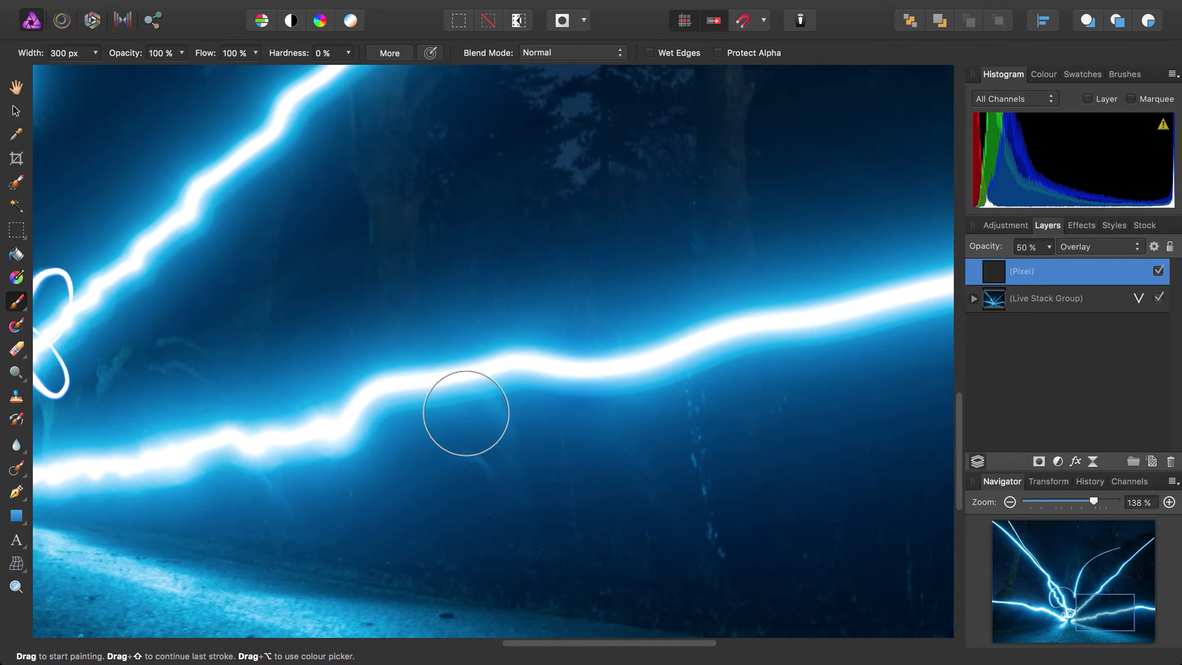
left_click_drag(467, 412, 682, 400)
left_click_drag(527, 381, 548, 426)
left_click_drag(600, 391, 597, 393)
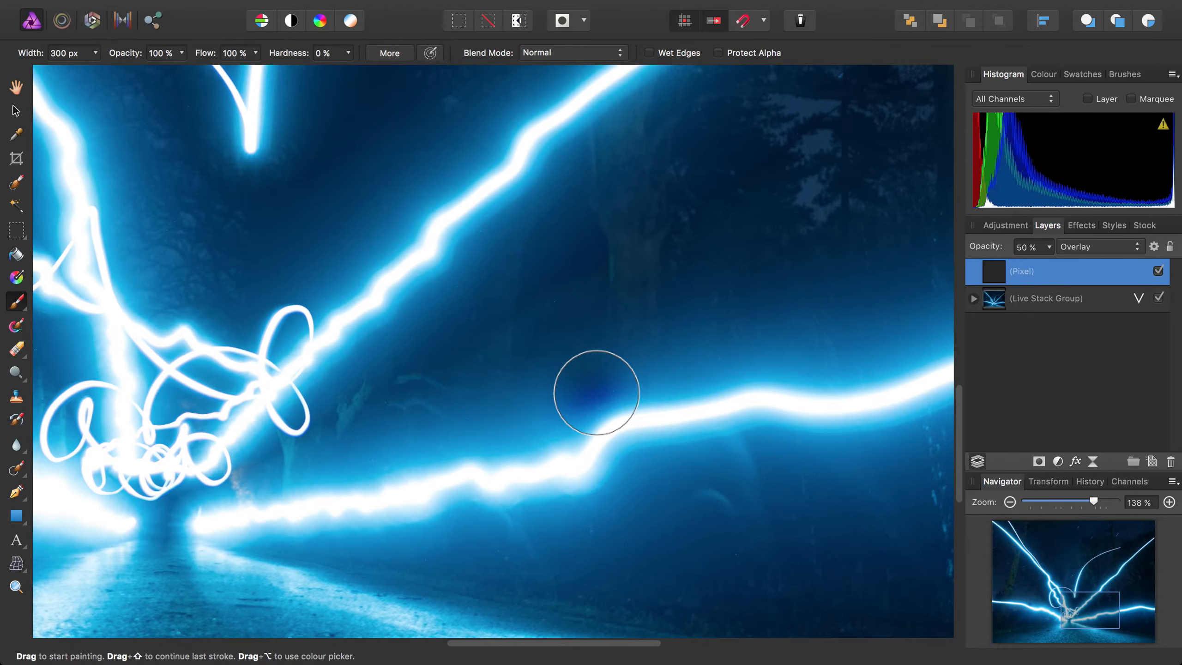
left_click(718, 258, "alt")
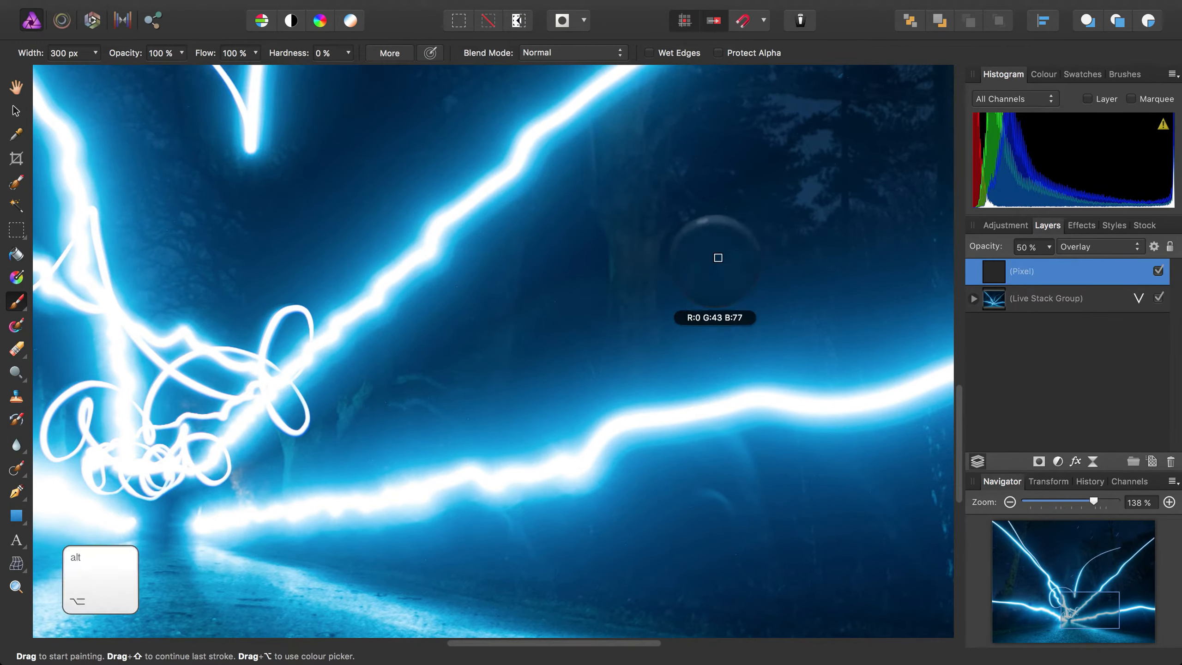
mouse_move(718, 258)
left_mouse_down()
mouse_move(755, 343)
mouse_move(704, 385)
mouse_move(831, 373)
left_mouse_up()
left_click_drag(553, 426, 615, 442)
- Paint the sampled blue over the glow along the image's lower left light trail
scroll(558, 418, "down", 2)
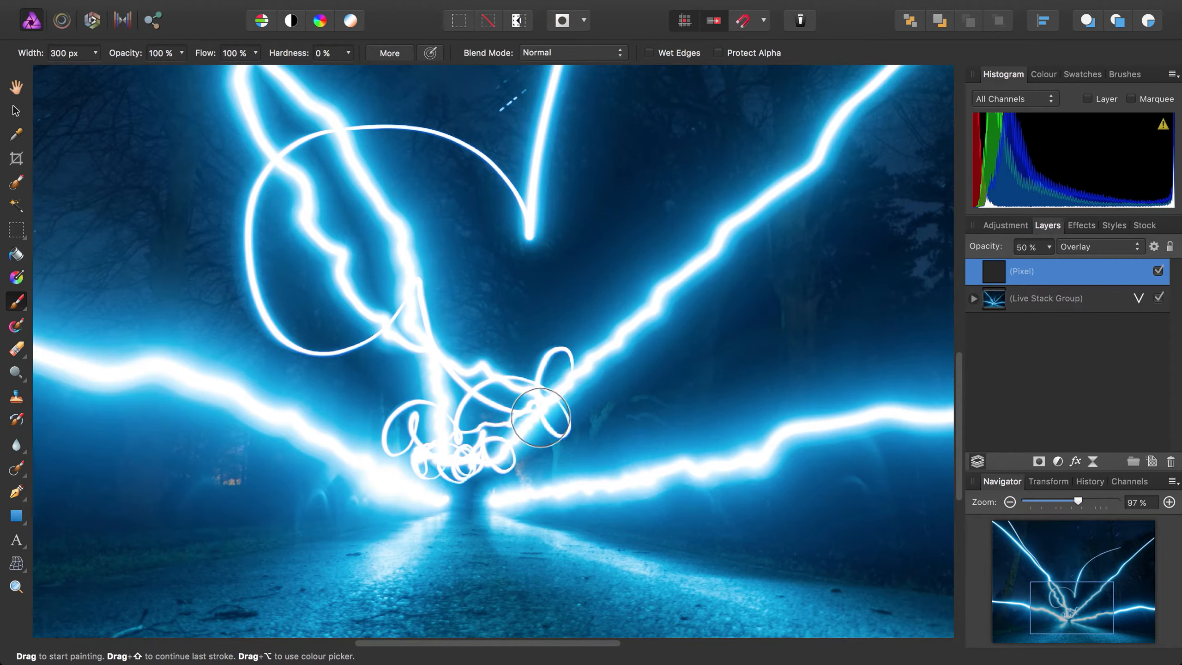
scroll(541, 417, "left", 5)
scroll(611, 436, "left", 3)
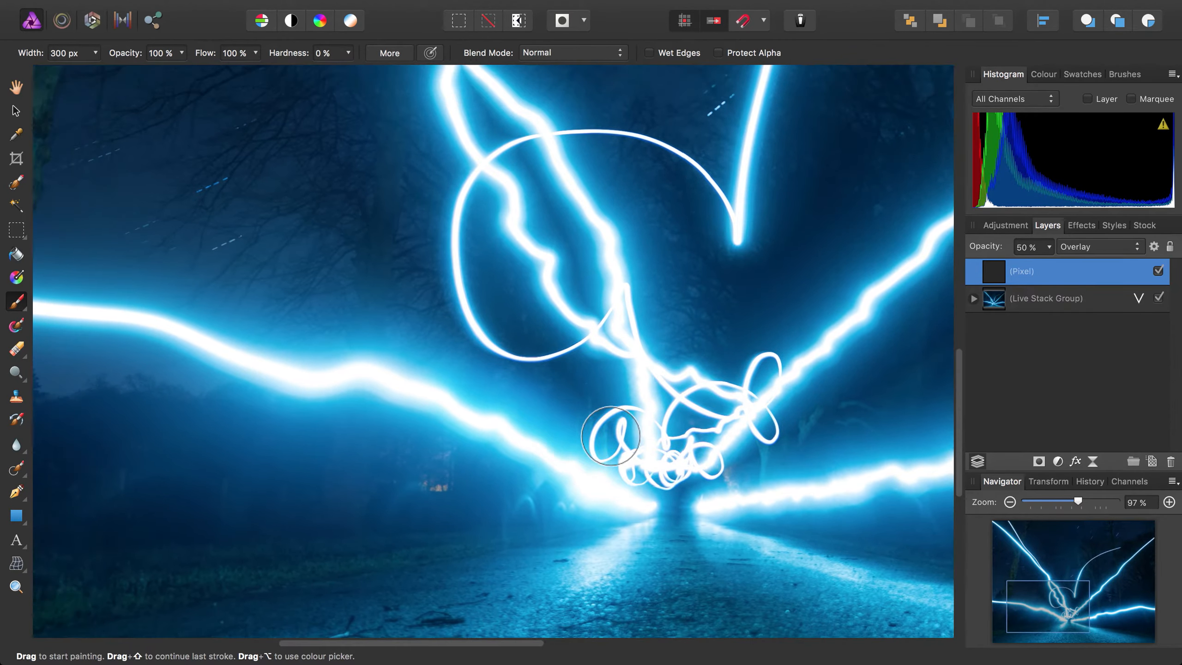
scroll(611, 436, "left", 5)
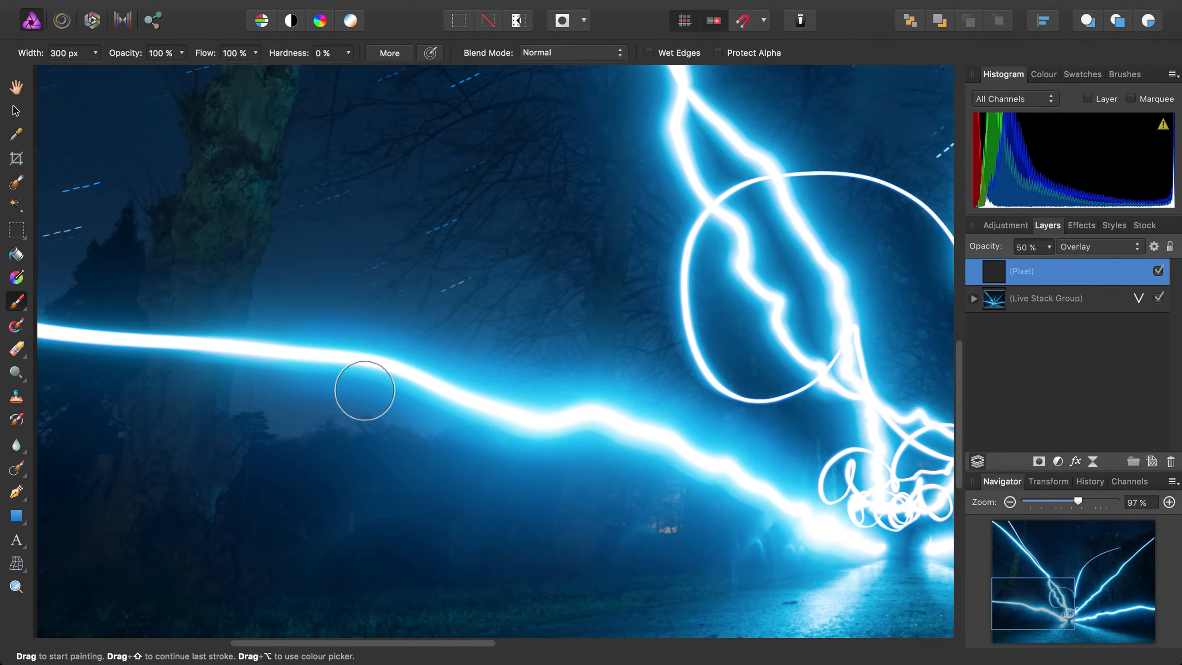
left_click_drag(331, 376, 697, 396)
left_click_drag(435, 358, 605, 371)
left_click_drag(684, 398, 403, 381)
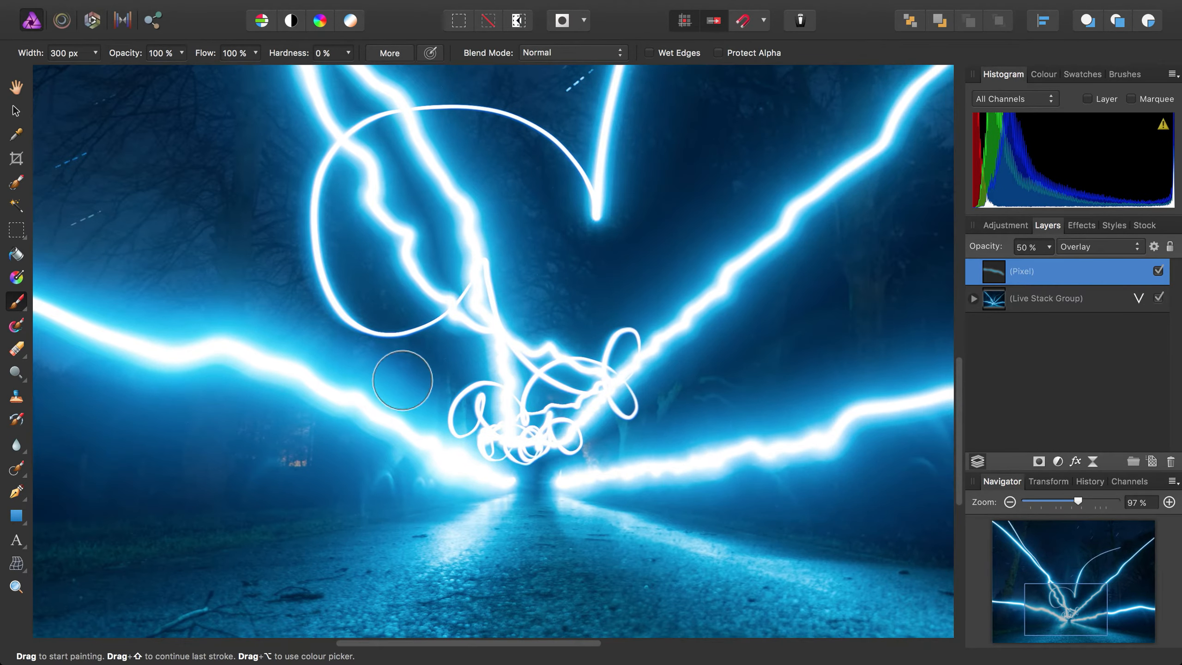
- Paint blue over the glow along the image's lower right light trail, out to the right edge
scroll(403, 380, "right", 5)
scroll(346, 405, "right", 3)
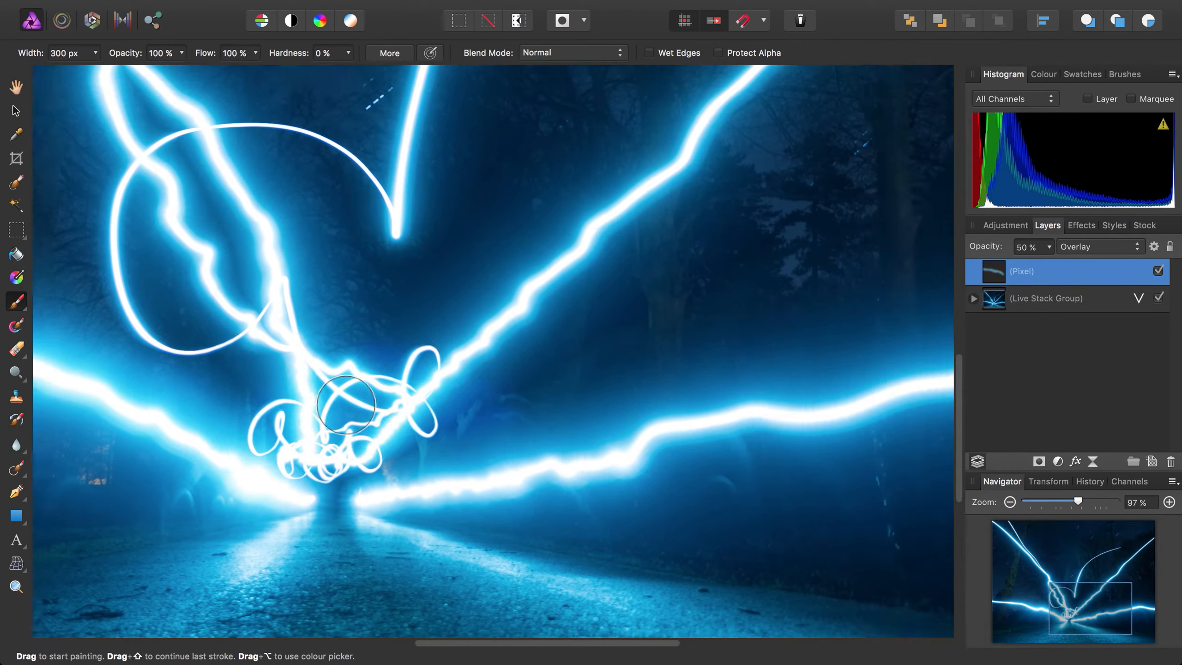
scroll(346, 405, "right", 5)
scroll(243, 428, "right", 5)
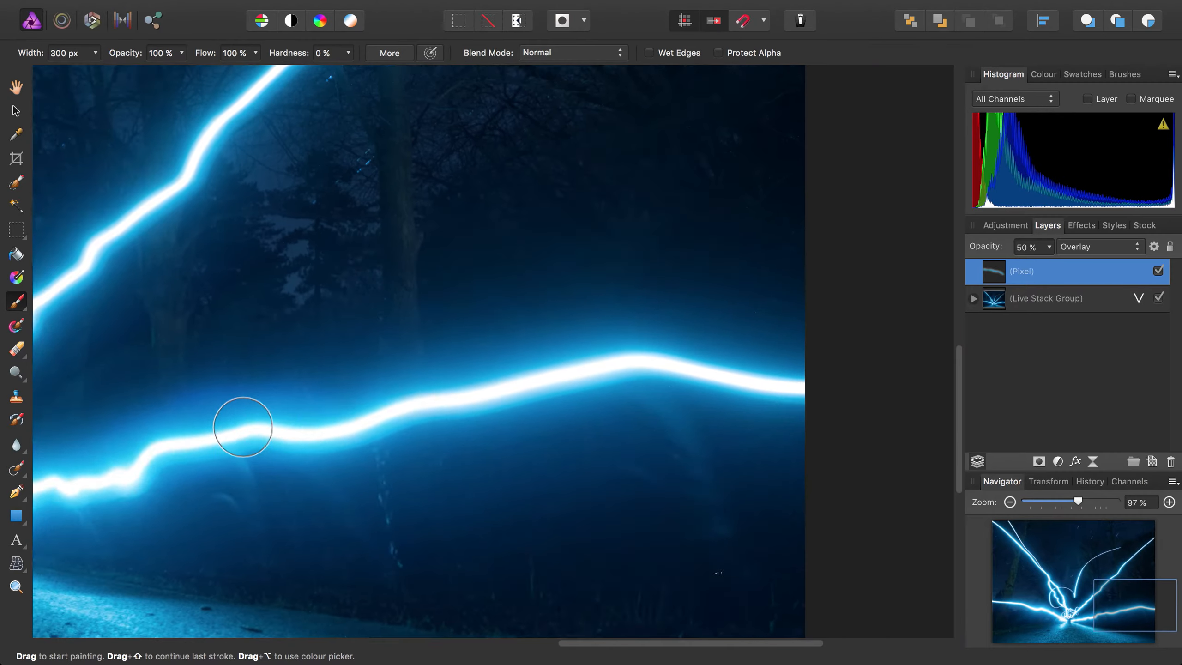
mouse_move(178, 434)
left_mouse_down()
mouse_move(428, 362)
mouse_move(707, 384)
left_mouse_up()
left_click_drag(300, 315, 976, 407)
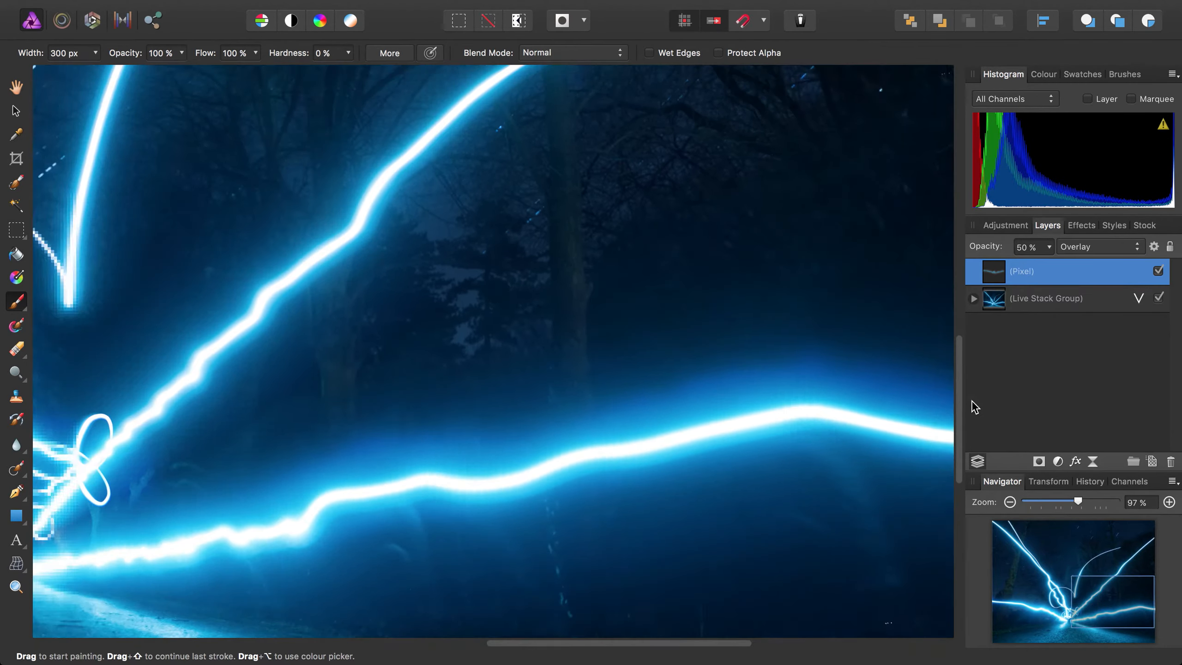
- Paint the glow along the upper right diagonal light trail, reducing the brush width to about 217 px and 133 px
scroll(783, 373, "left", 5)
mouse_move(328, 512)
left_mouse_down()
mouse_move(578, 288)
mouse_move(657, 195)
left_mouse_up()
mouse_move(734, 182)
left_mouse_down()
mouse_move(510, 421)
mouse_move(614, 241)
mouse_move(681, 185)
left_mouse_up()
mouse_move(605, 368)
left_mouse_down()
mouse_move(575, 430)
mouse_move(493, 485)
mouse_move(544, 416)
left_mouse_up()
key("bracketleft")
key("bracketleft")
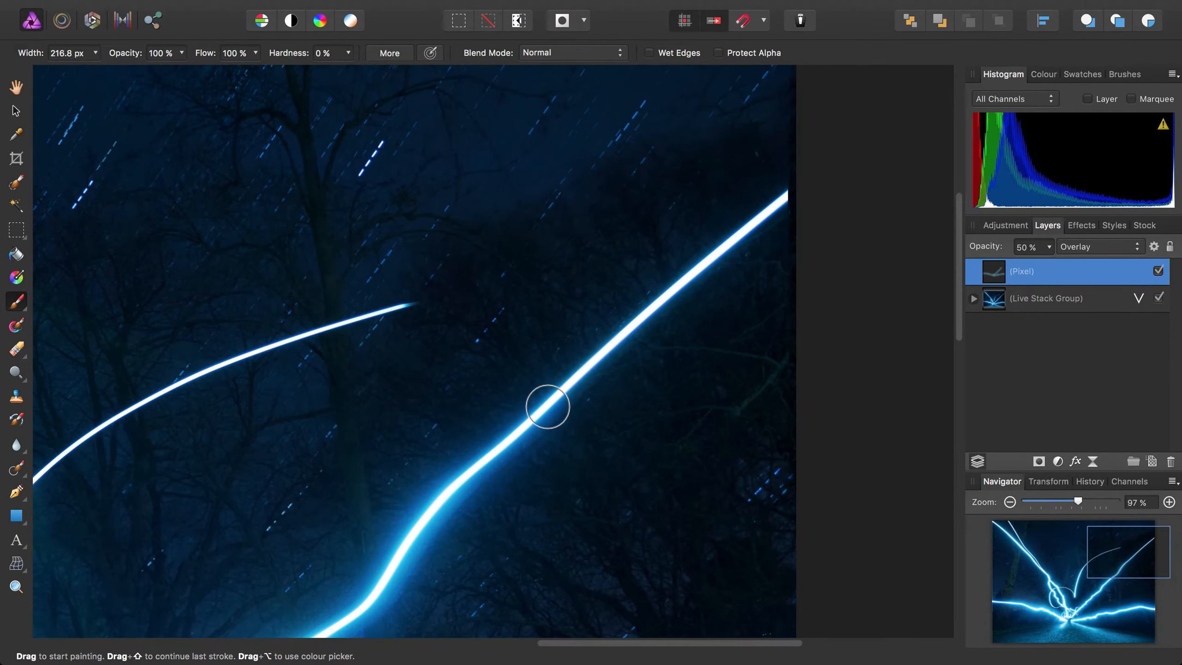
key("bracketleft")
key("bracketleft")
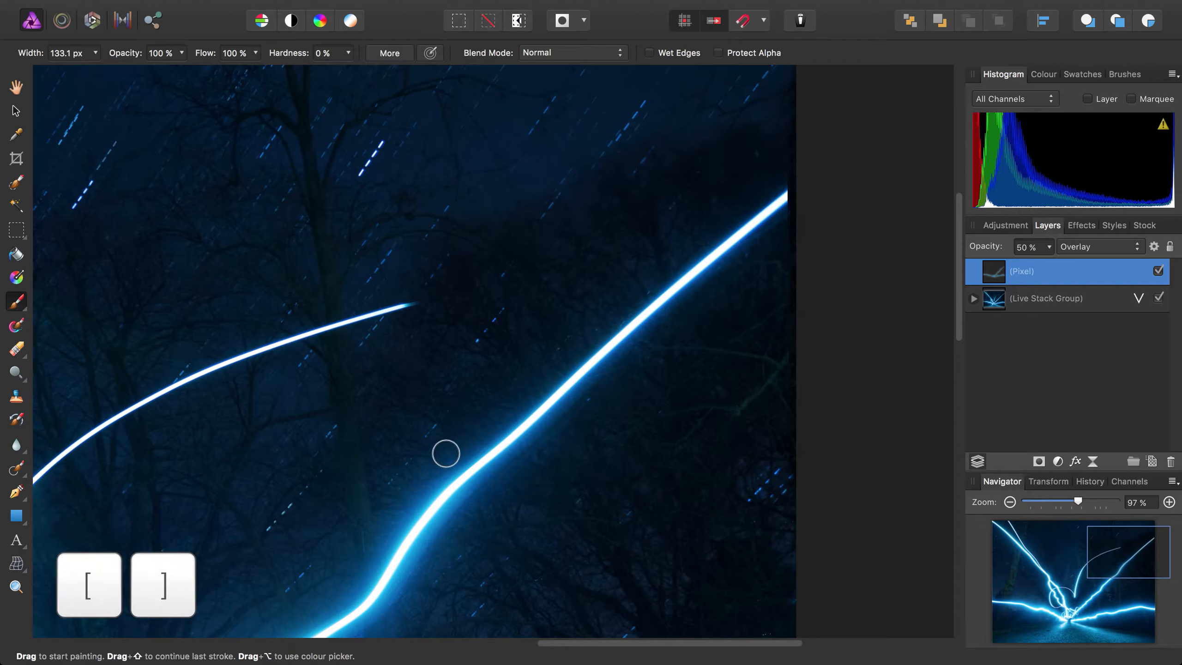
key("bracketleft")
- Paint blue along the thin curved light trail in the image's upper centre with the smaller brush
left_click_drag(343, 576, 776, 428)
mouse_move(839, 163)
left_mouse_down()
mouse_move(563, 254)
mouse_move(521, 280)
mouse_move(501, 317)
mouse_move(436, 351)
mouse_move(378, 454)
left_mouse_up()
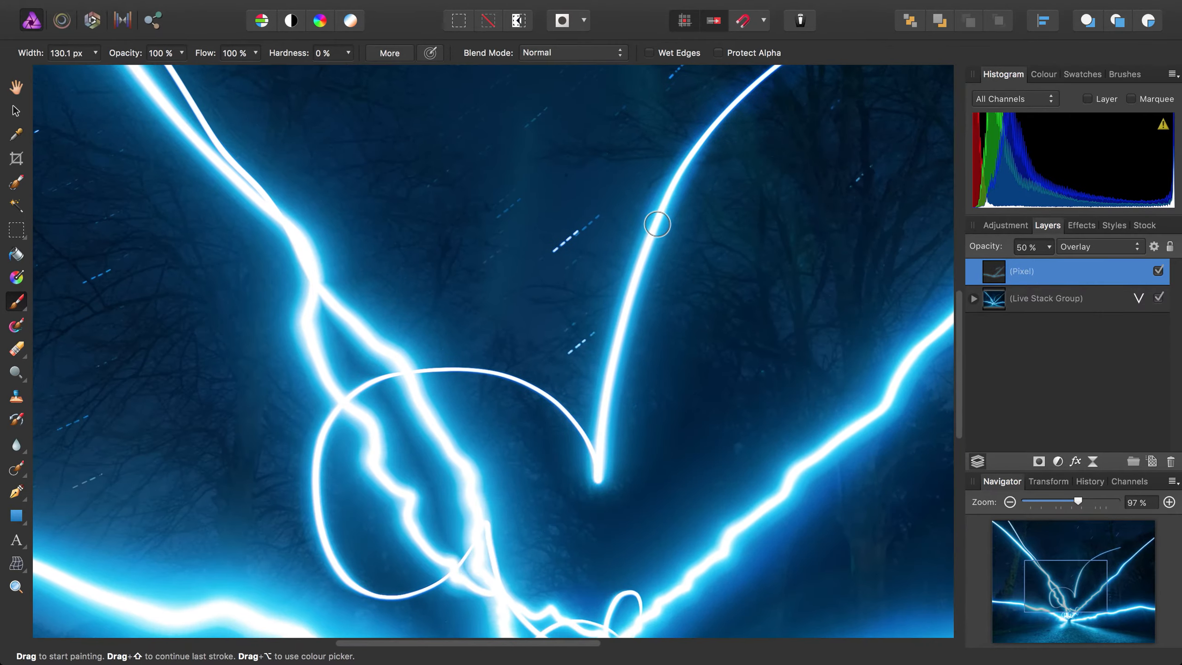
mouse_move(657, 222)
left_mouse_down()
mouse_move(674, 173)
mouse_move(607, 396)
mouse_move(596, 475)
mouse_move(579, 438)
mouse_move(501, 382)
mouse_move(409, 383)
left_mouse_up()
- Paint the glow along the circular trail and the twin trails at the image's centre with a brush about 164 px wide
key("bracketleft")
key("bracketleft")
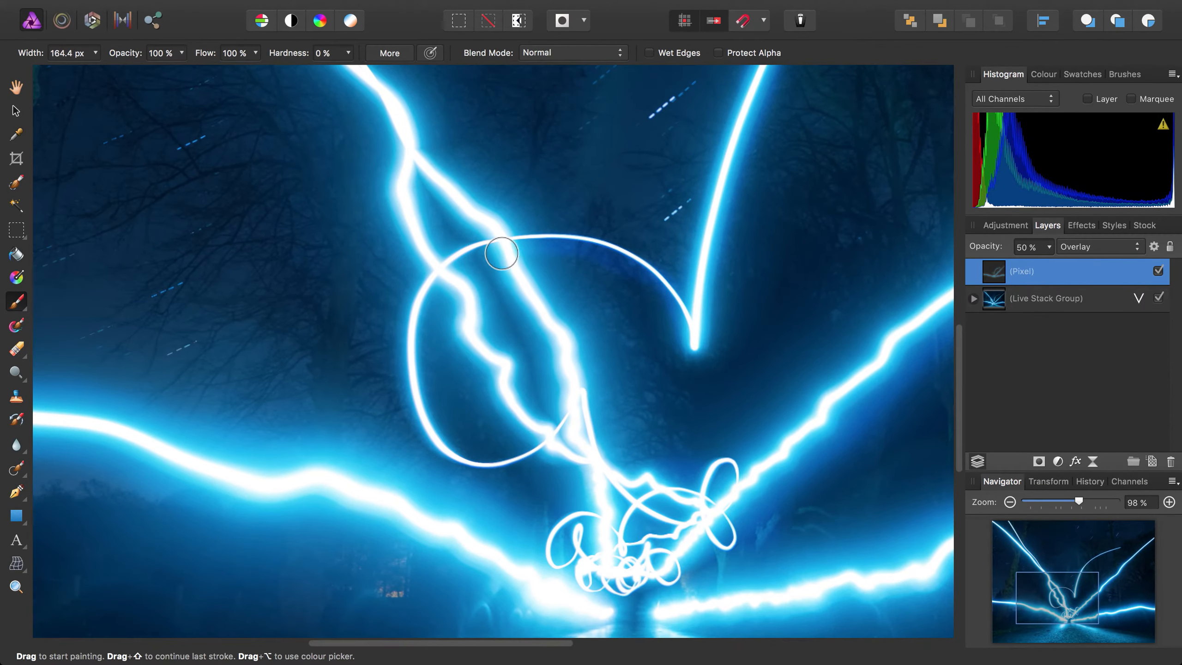
left_click_drag(501, 253, 559, 364)
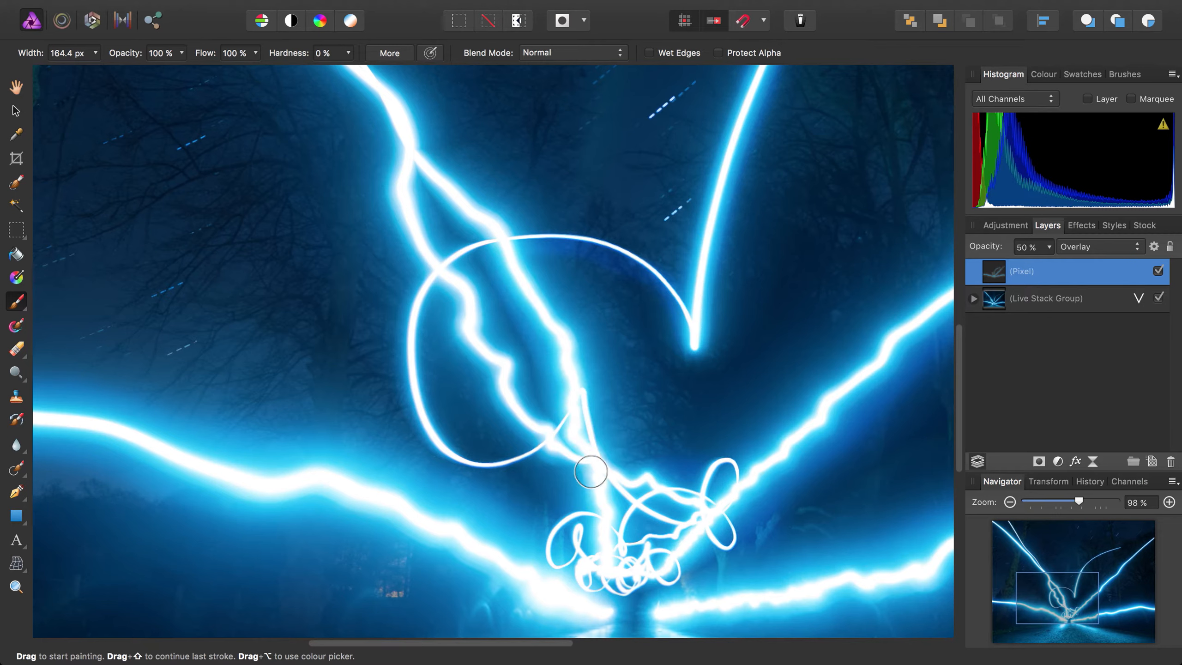
mouse_move(594, 495)
left_mouse_down()
mouse_move(502, 351)
mouse_move(422, 298)
mouse_move(417, 415)
mouse_move(533, 433)
left_mouse_up()
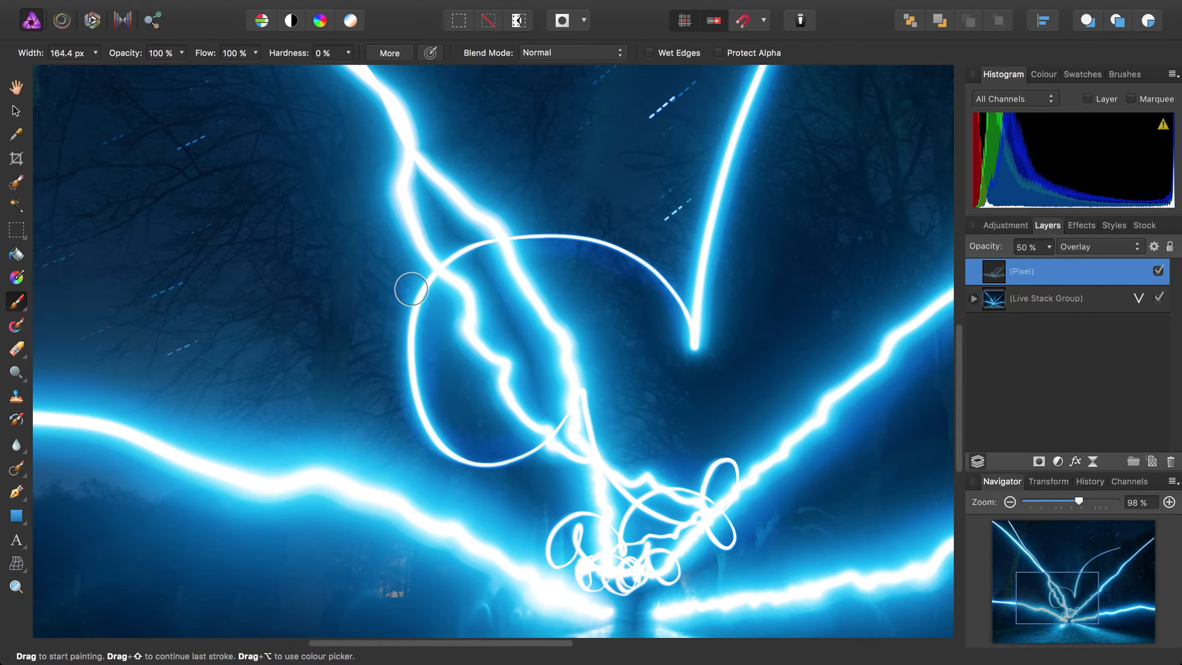
left_click_drag(412, 290, 531, 531)
left_click_drag(596, 478, 698, 613)
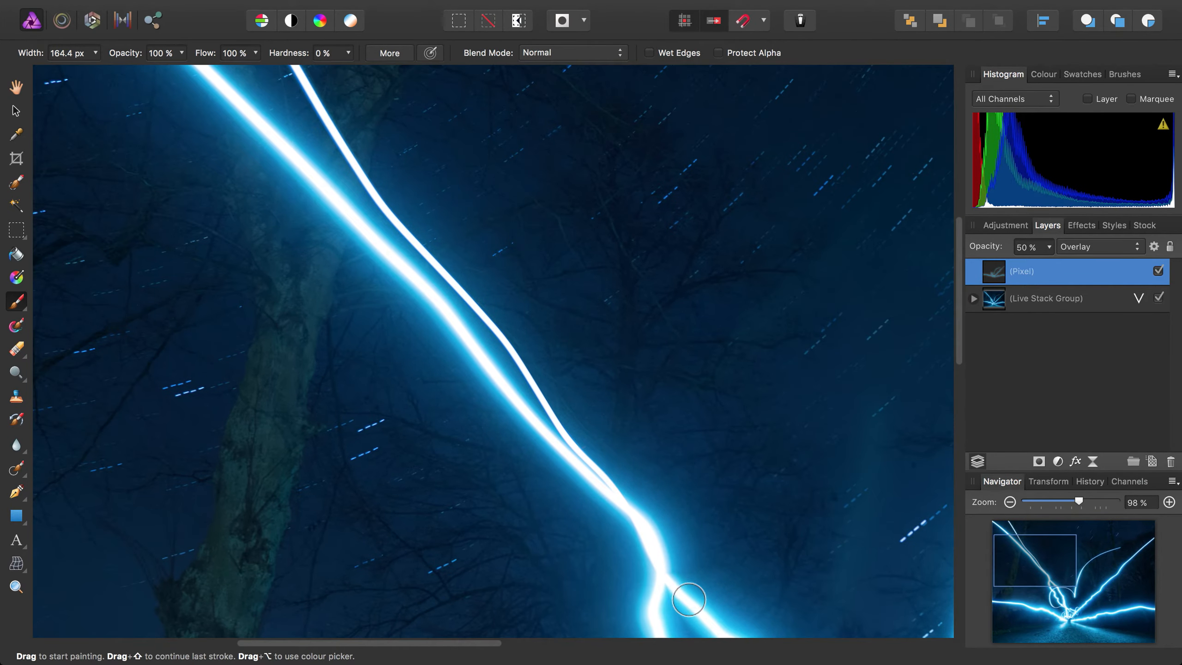
- Paint the lower part of the upper left light trails, using brush widths of about 208 px and 150 px
left_click_drag(626, 495, 563, 429)
key("bracketright")
key("bracketright")
key("bracketright")
scroll(482, 326, "up", 5)
scroll(482, 327, "left", 5)
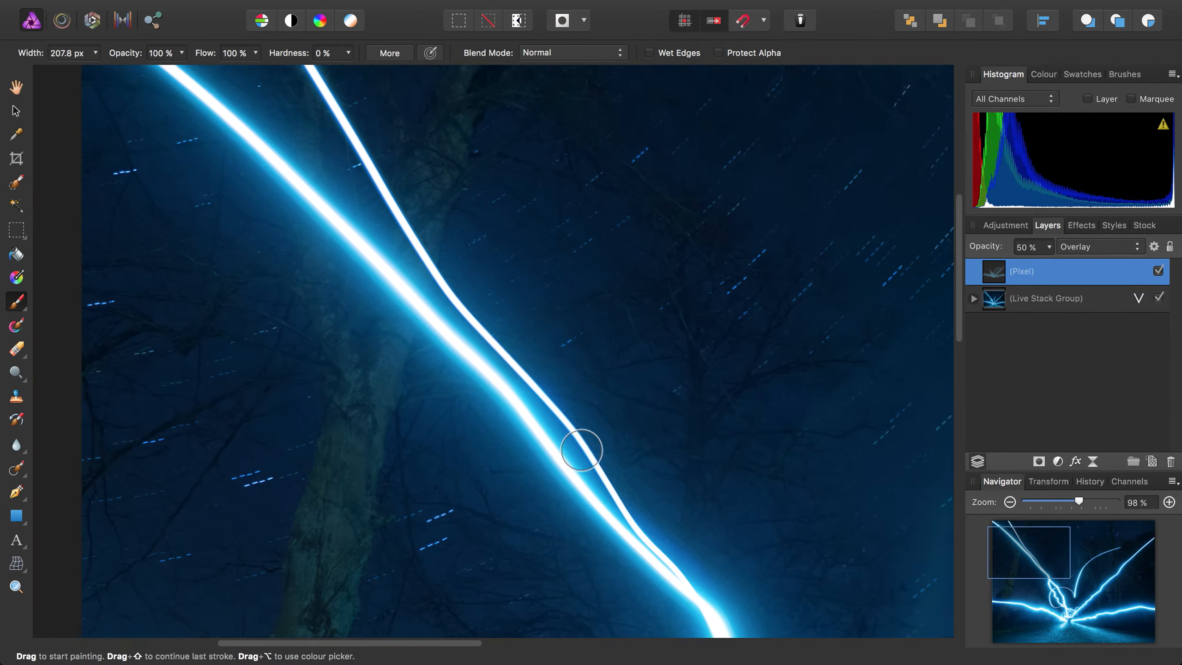
key("bracketleft")
key("bracketleft")
key("bracketleft")
key("bracketleft")
- Paint the upper left light trails out to the image's top edge and corner, using brush widths of about 199 px and 143 px
scroll(461, 322, "up", 5)
scroll(461, 322, "left", 5)
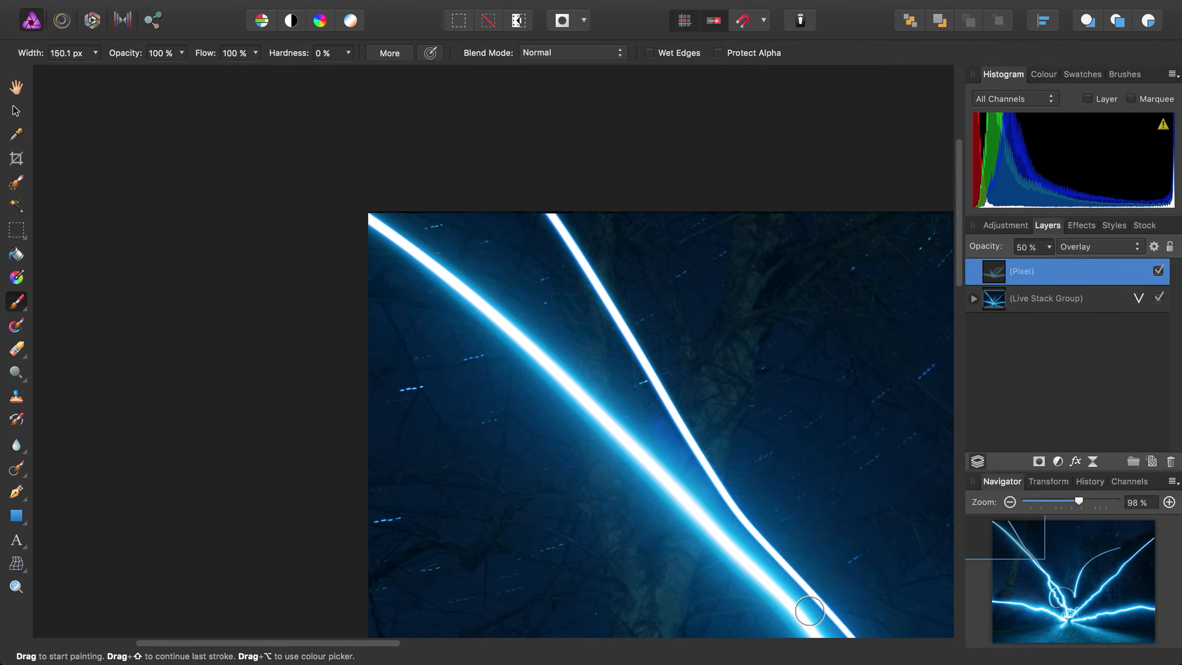
key("bracketright")
key("bracketright")
key("bracketright")
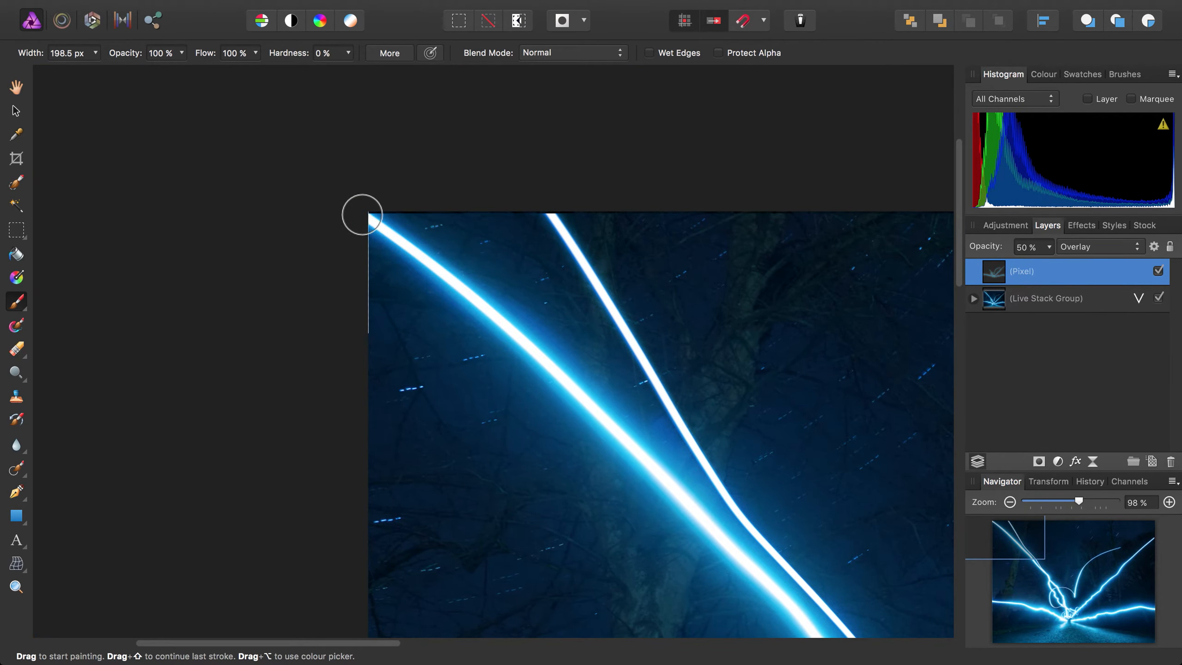
key("bracketleft")
key("bracketleft")
key("bracketleft")
key("bracketleft")
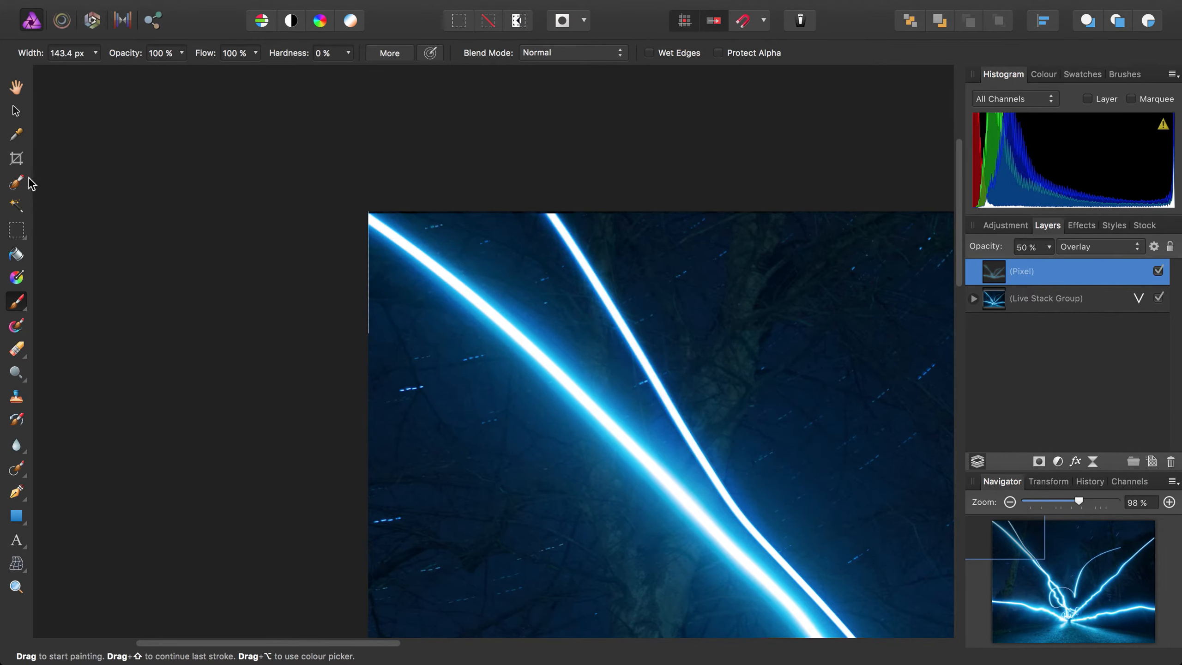
key("h")
left_click_drag(833, 568, 657, 344)
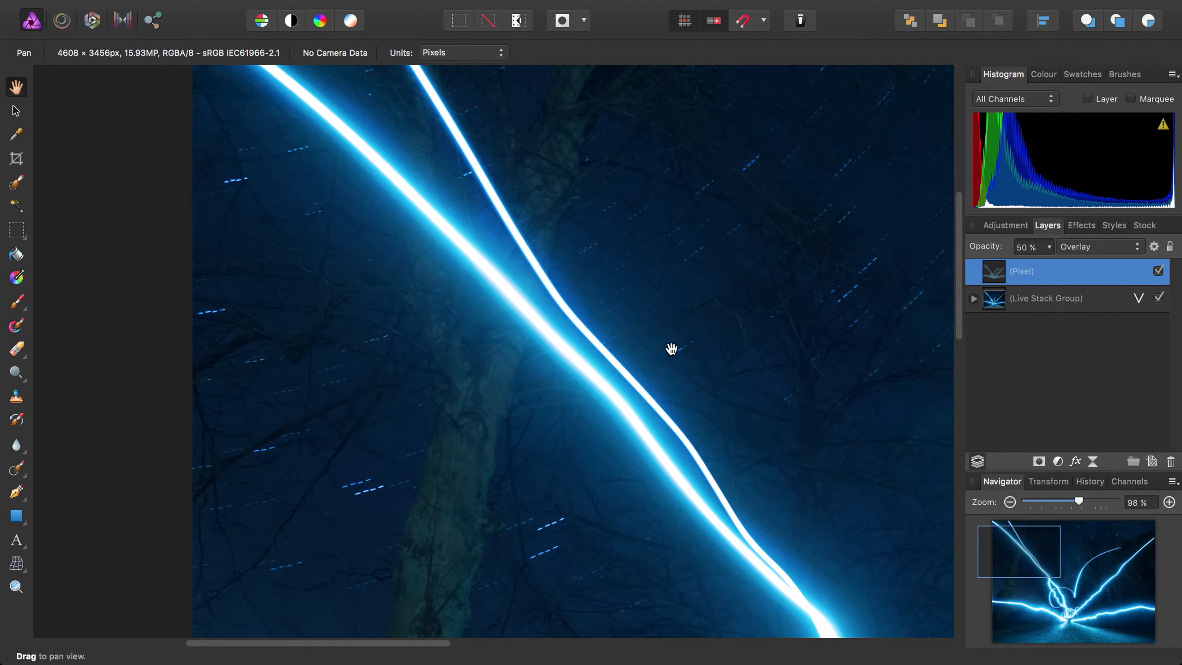
key("super+0")
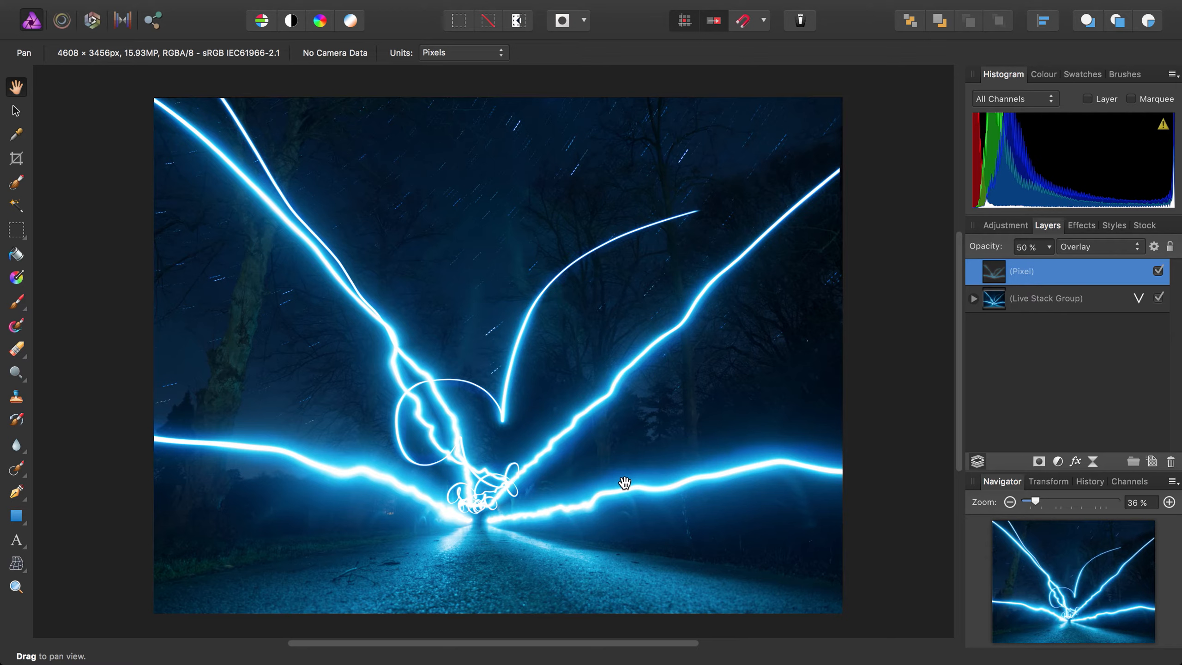
- Add a Diffuse Glow live filter layer and move it out of the pixel layer to the top of the layer stack
mouse_move(561, 4)
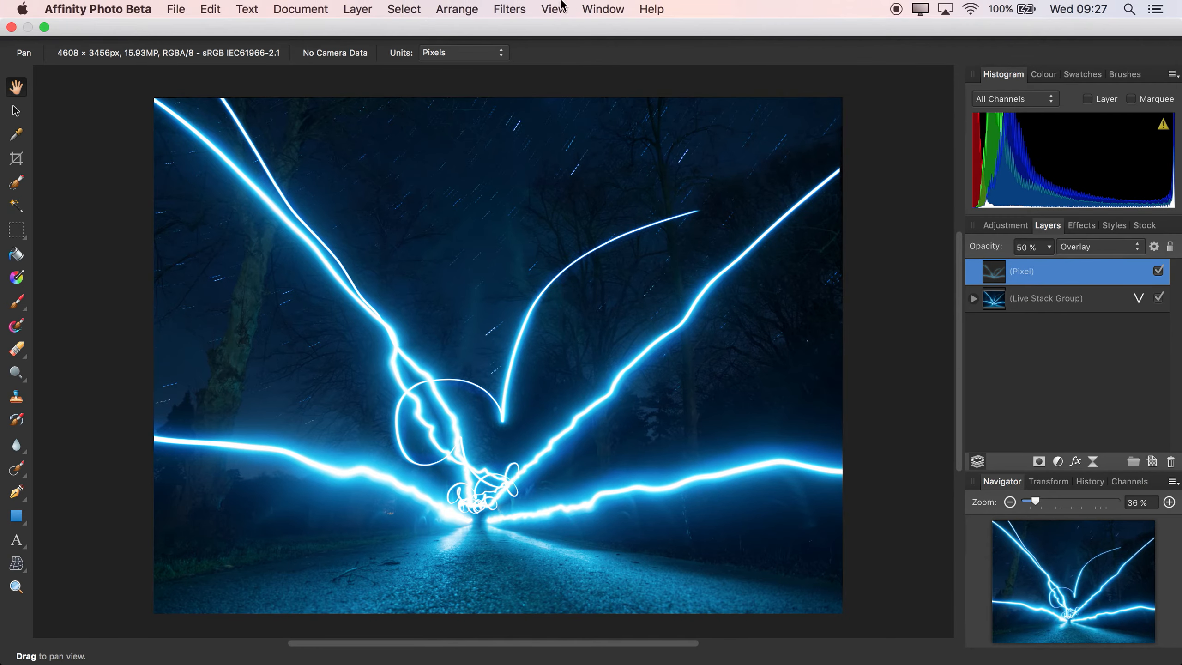
left_click(357, 9)
mouse_move(408, 164)
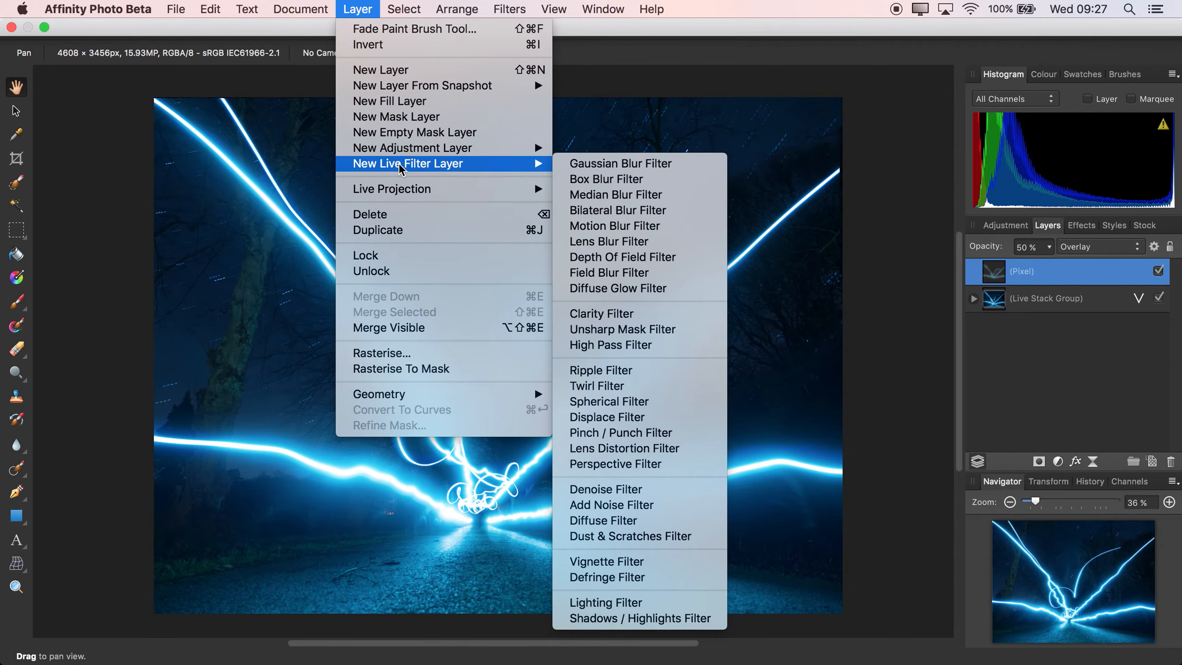
left_click(589, 292)
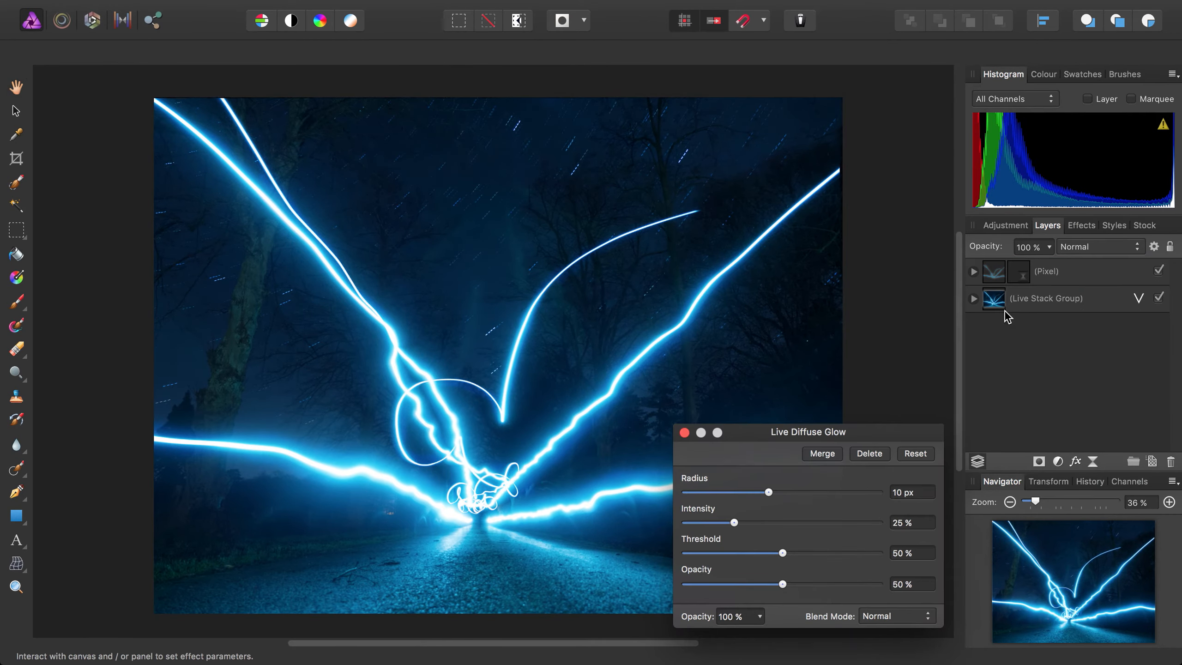
left_click(974, 272)
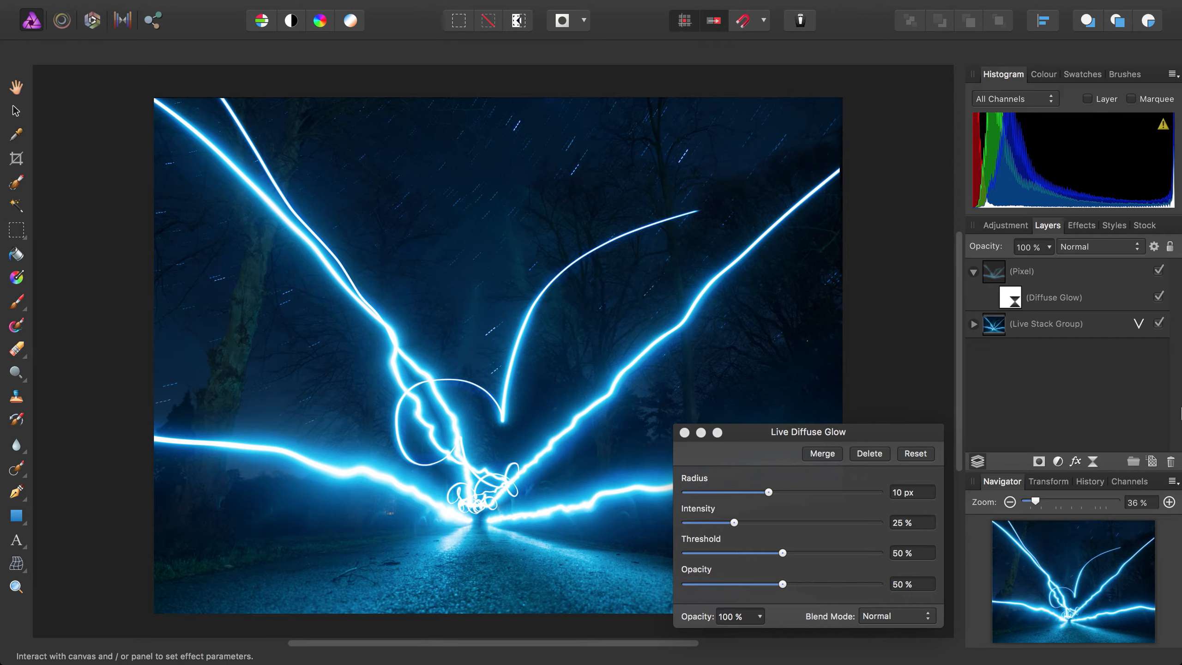
left_click_drag(1015, 302, 986, 270)
- Set the diffuse glow's radius to 100 px, its filter opacity to 100 % and its intensity to 4 %
left_click_drag(811, 432, 853, 181)
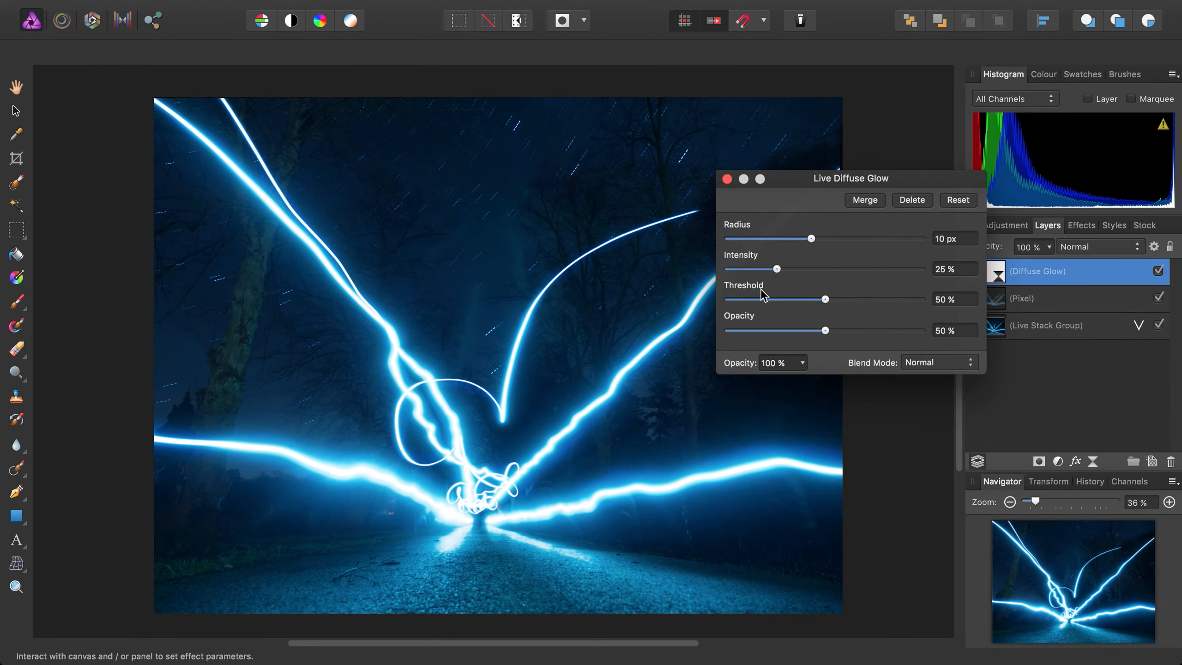
left_click_drag(811, 239, 995, 254)
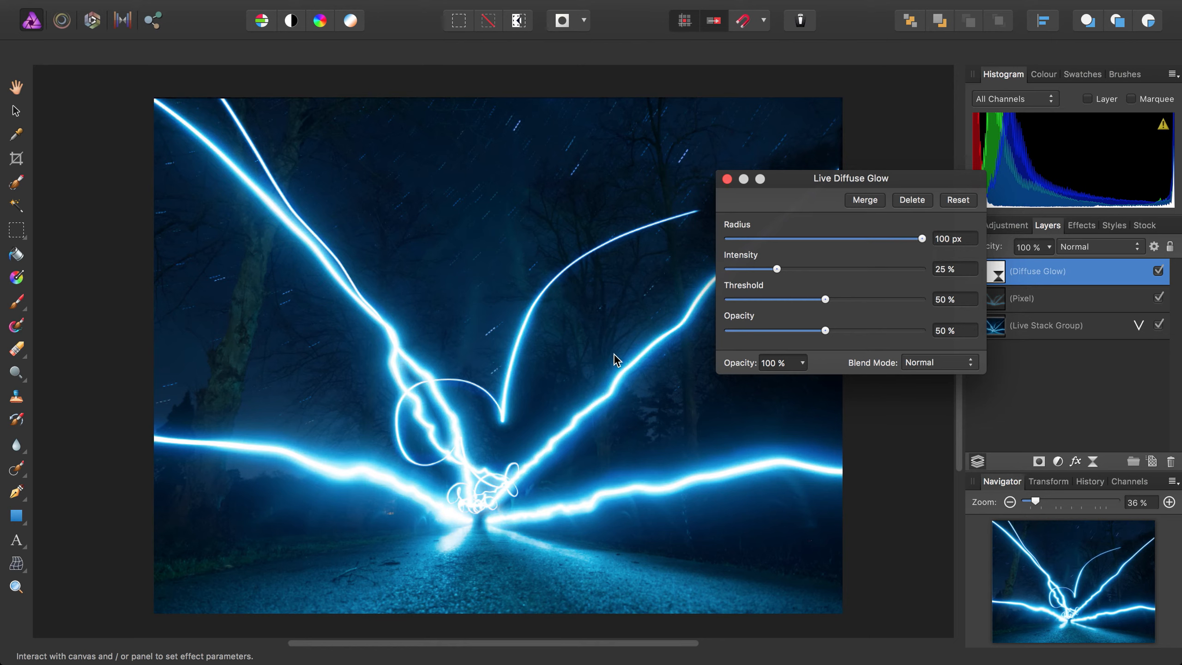
left_click_drag(825, 330, 924, 330)
left_click_drag(774, 270, 734, 271)
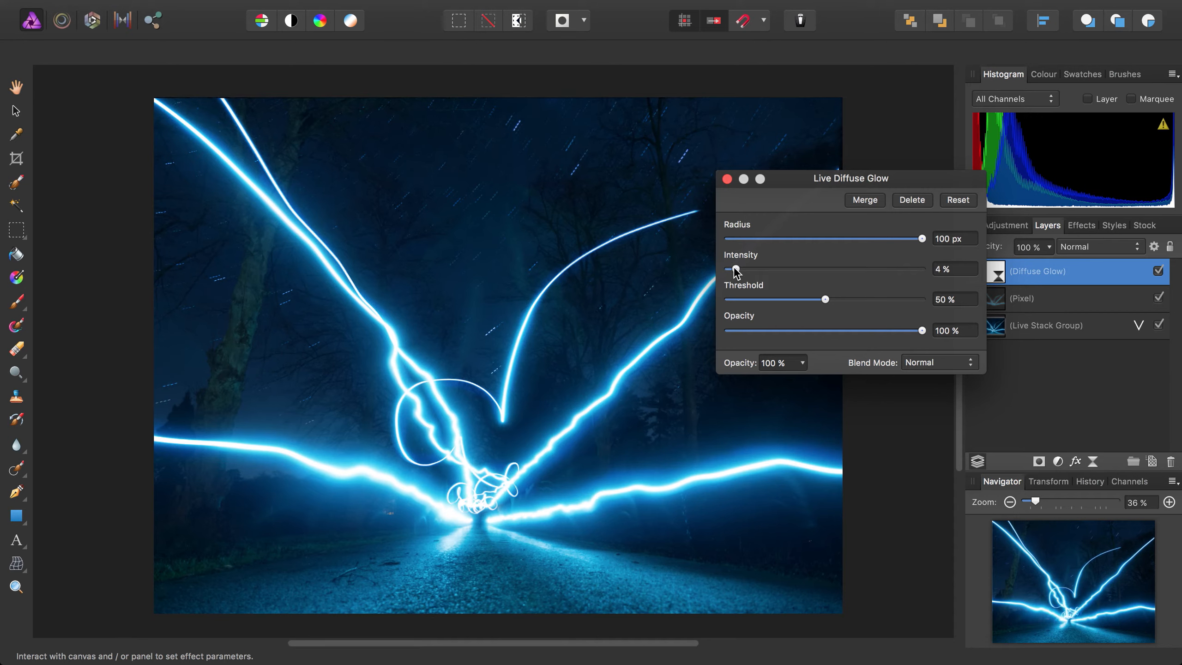
- Set the diffuse glow's threshold to 22 % and finish editing the live filter
left_click_drag(823, 299, 773, 300)
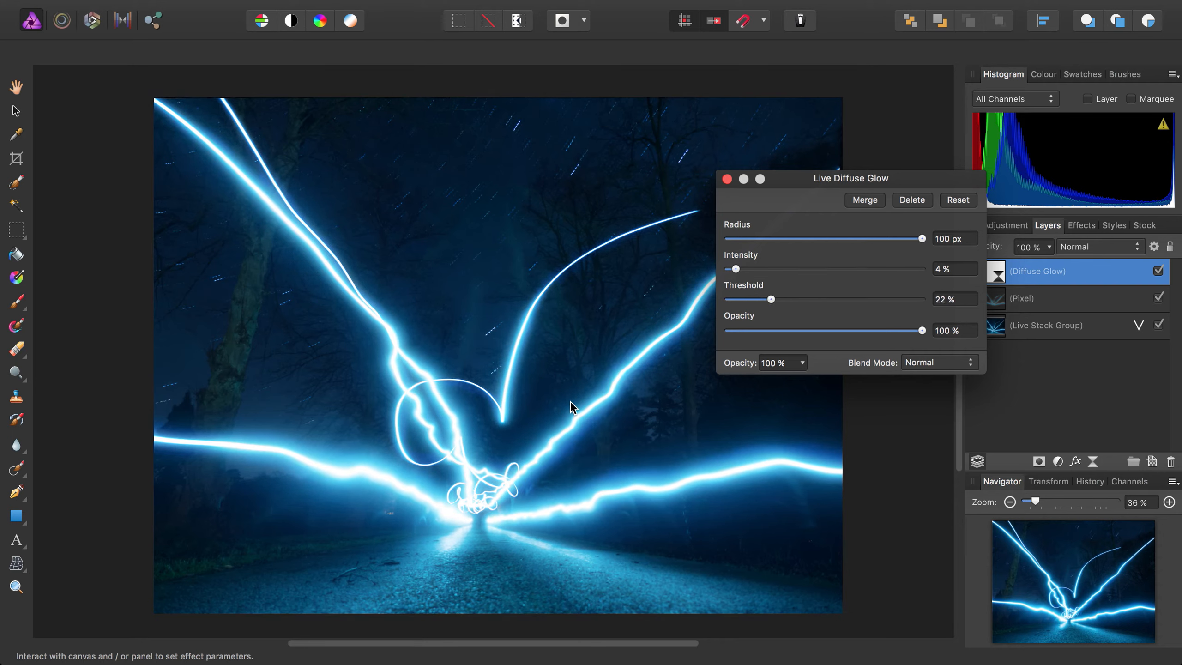
left_click(729, 179)
left_click_drag(494, 357, 534, 344)
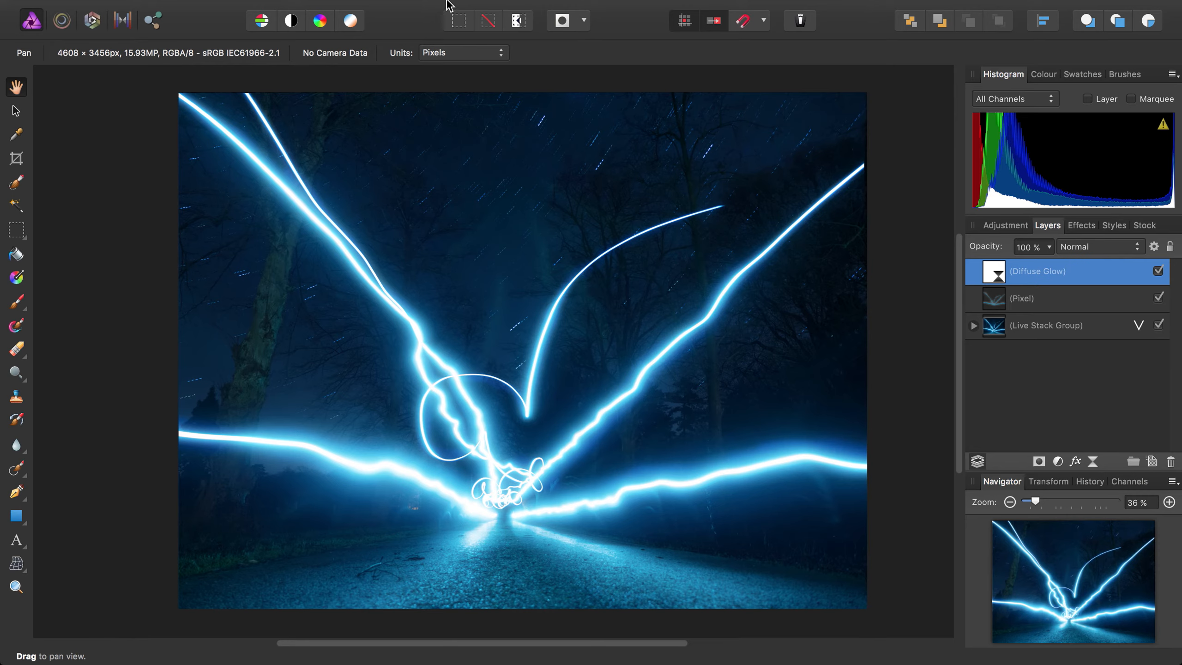
- Add a Curves adjustment layer above the Diffuse Glow layer and move its dialog clear of the image
left_click(357, 8)
mouse_move(512, 148)
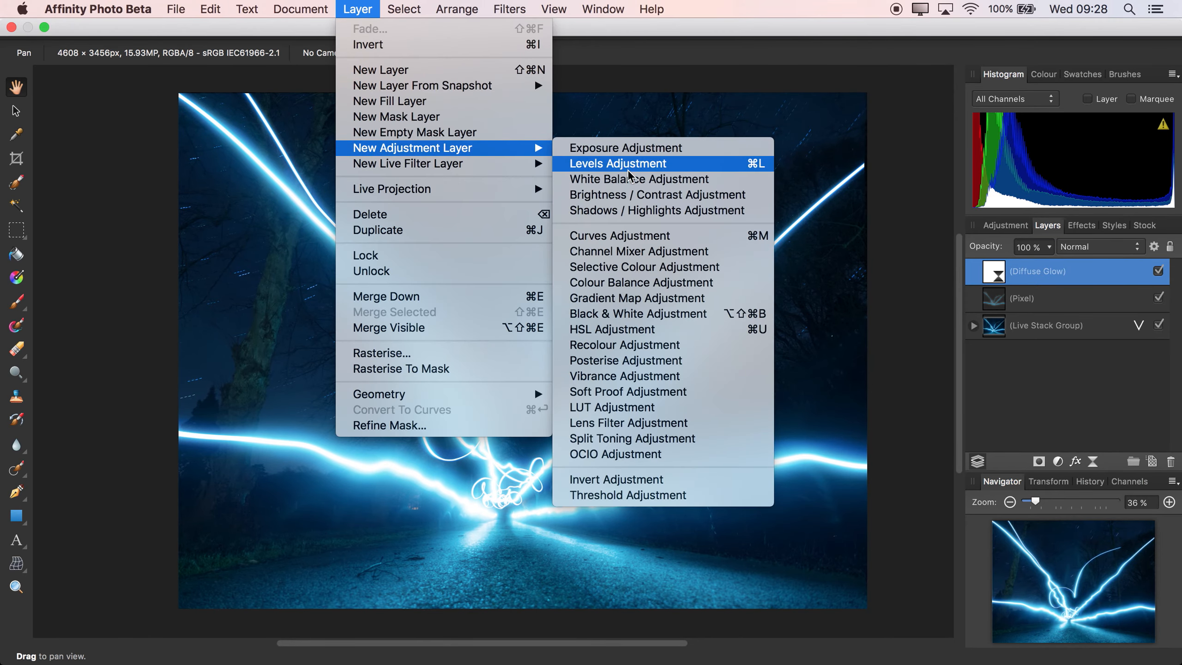
left_click(624, 236)
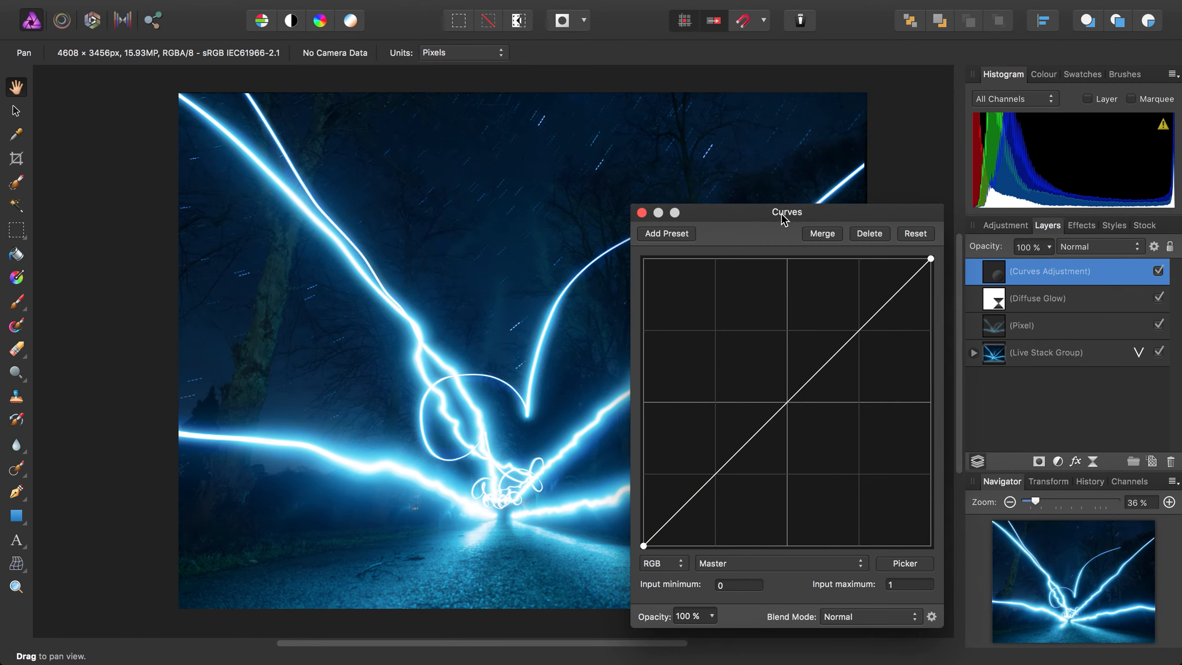
left_click_drag(784, 219, 972, 48)
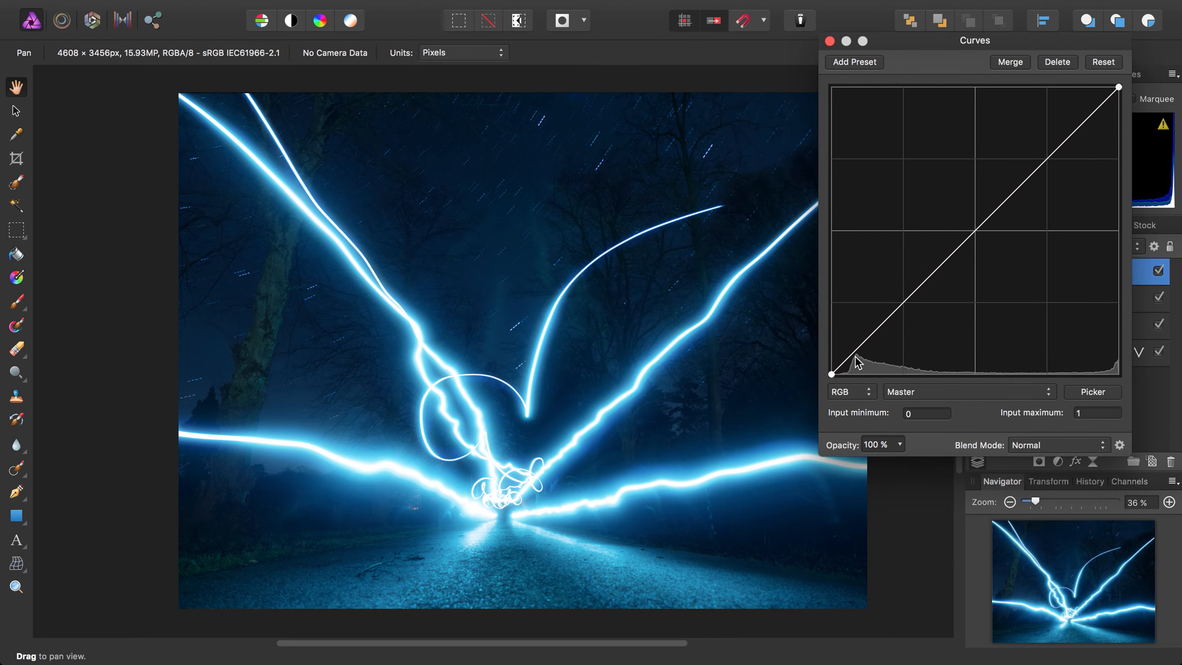
- Shape the Master curve into a gentle S, pulling the deep shadows down and raising the midtones slightly above the diagonal, and close the adjustment
left_click_drag(856, 359, 851, 367)
left_click(936, 313)
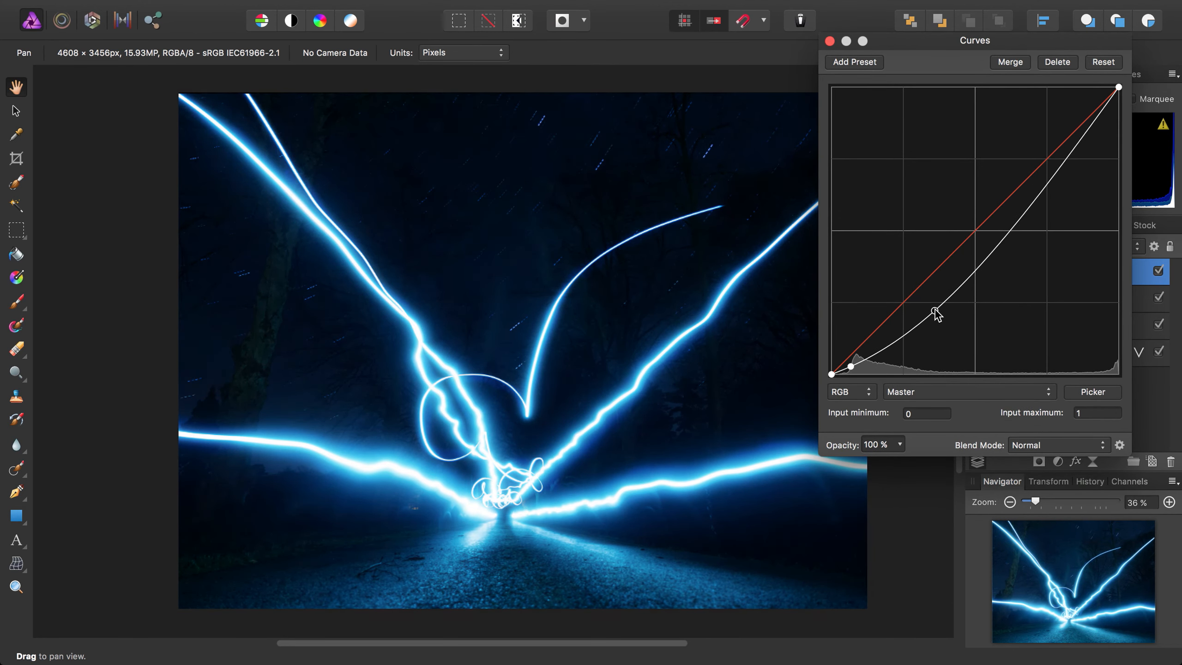
left_click_drag(937, 315, 935, 269)
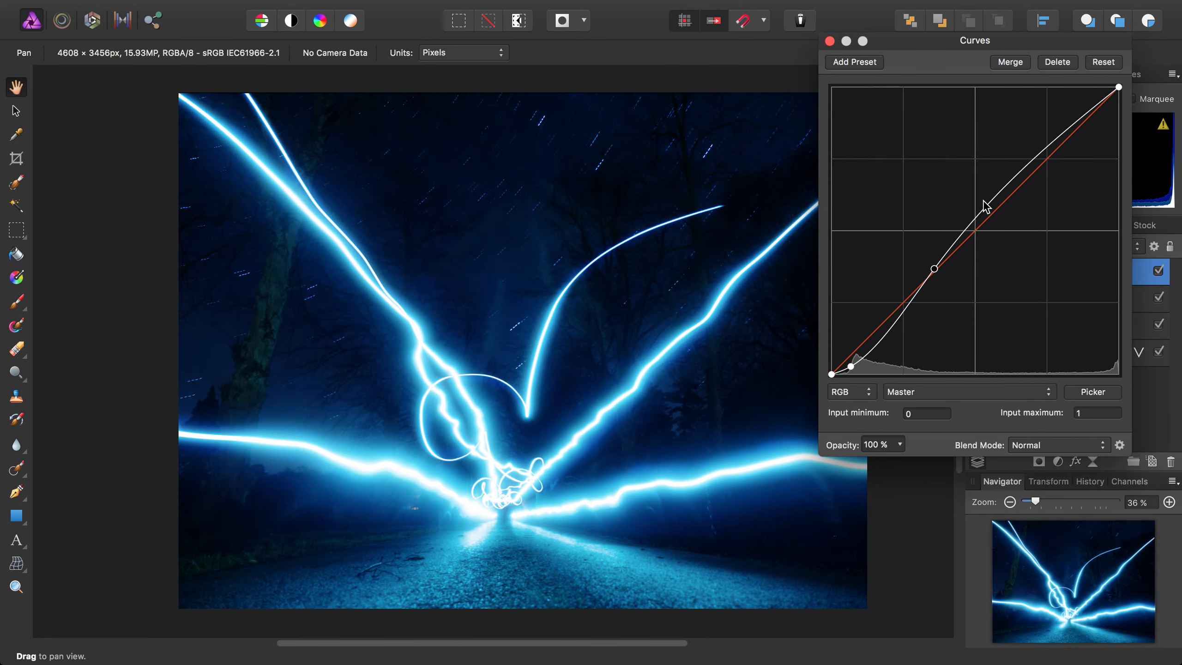
left_click(830, 41)
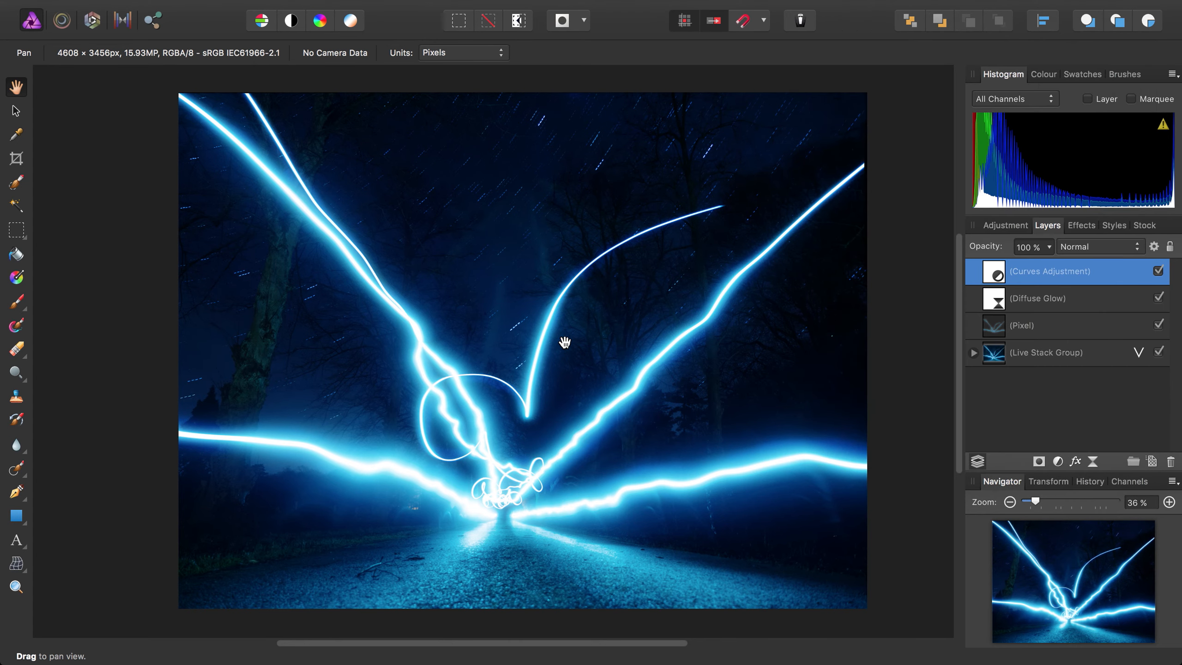
scroll(583, 309, "right", 3)
scroll(584, 309, "up", 1)
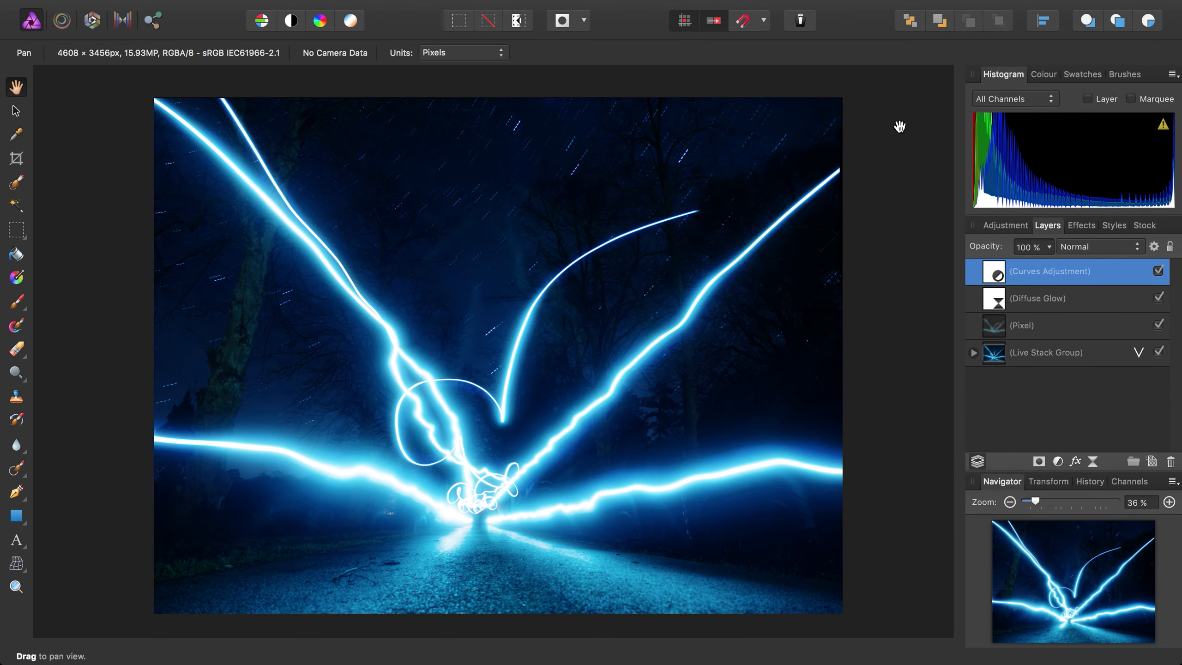